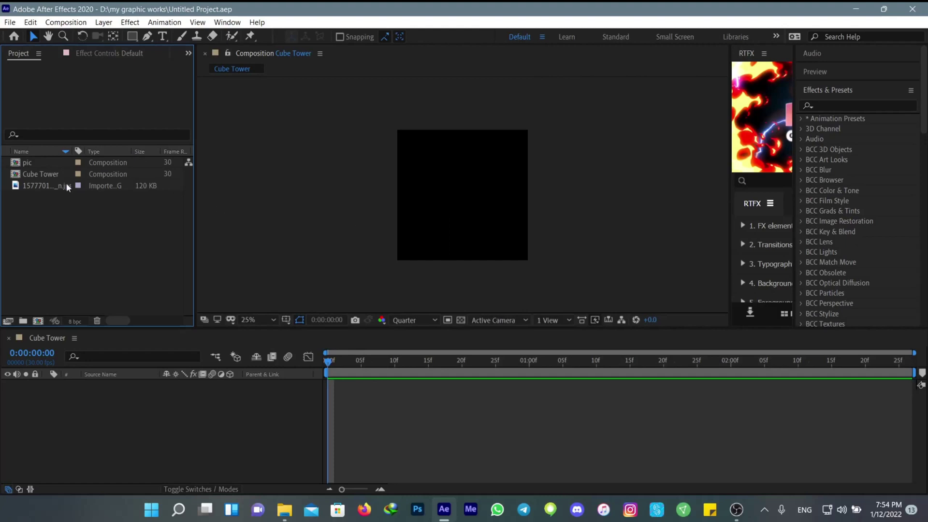
# - Add the pic composition to the Cube Tower timeline and duplicate its layer twice
pyautogui.moveTo(27, 163); pyautogui.dragTo(67, 408)
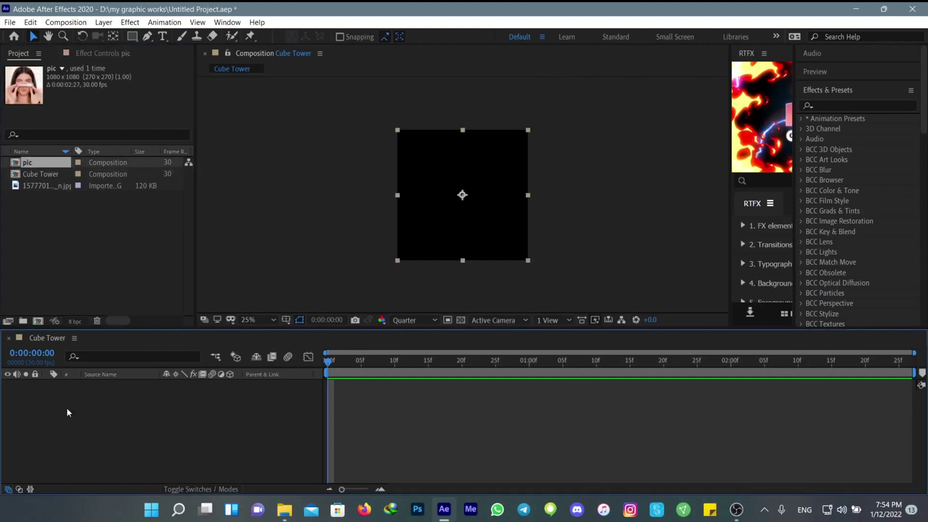
pyautogui.click(363, 426)
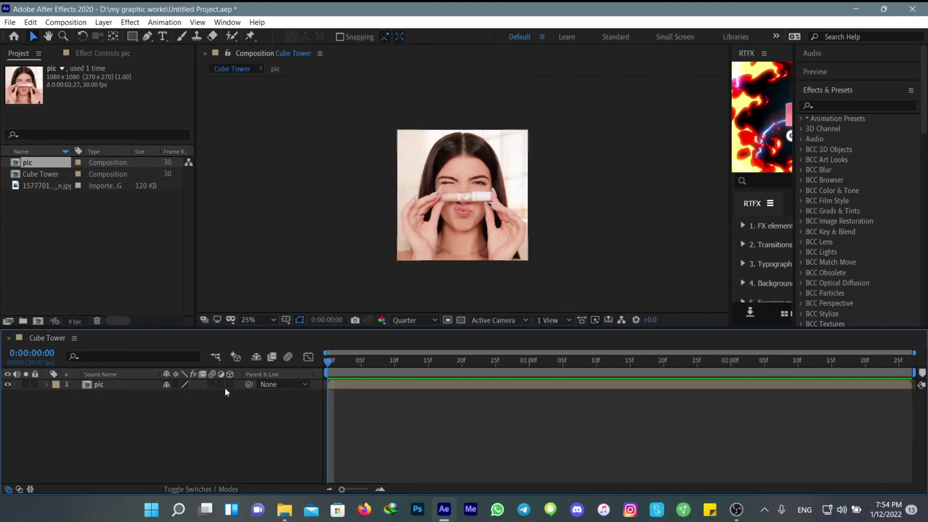
pyautogui.click(116, 385)
pyautogui.hotkey('ctrl', 'd')
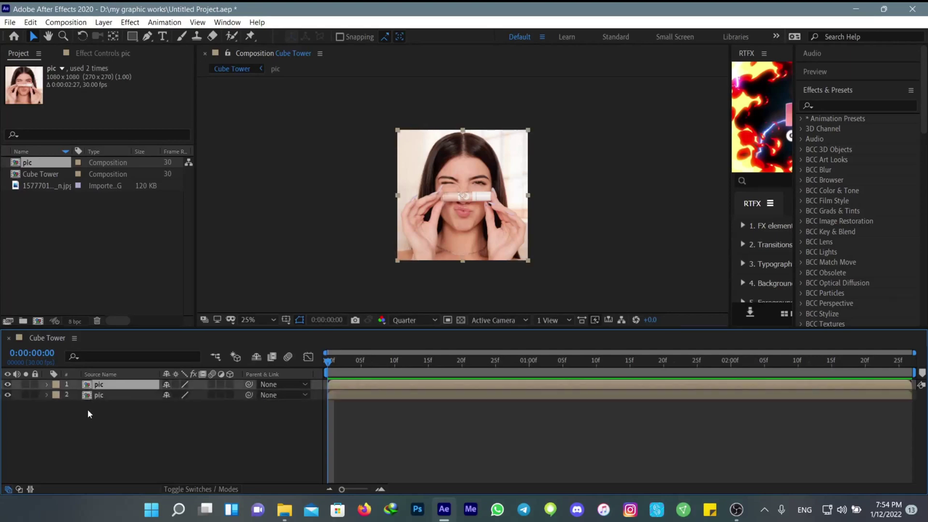
pyautogui.hotkey('ctrl', 'd')
# - Make all three pic layers 3D layers
pyautogui.click(229, 384)
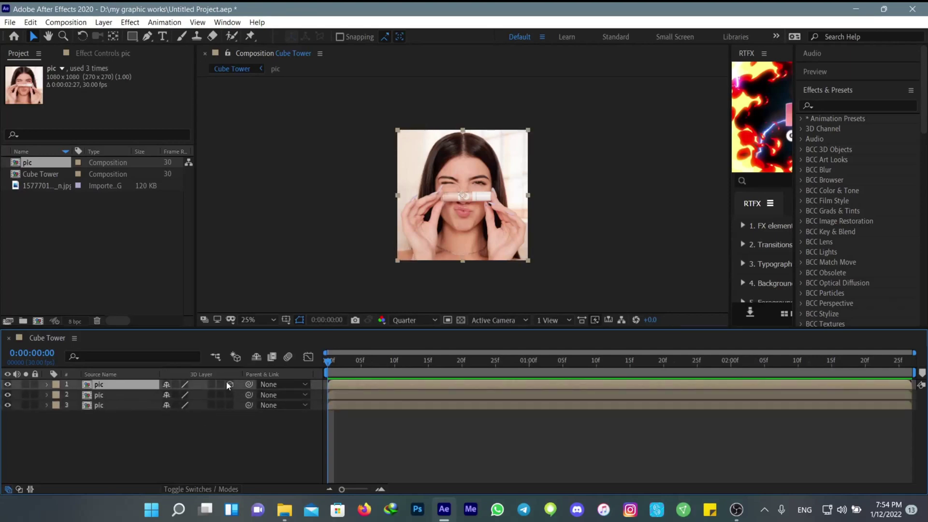
pyautogui.click(230, 405)
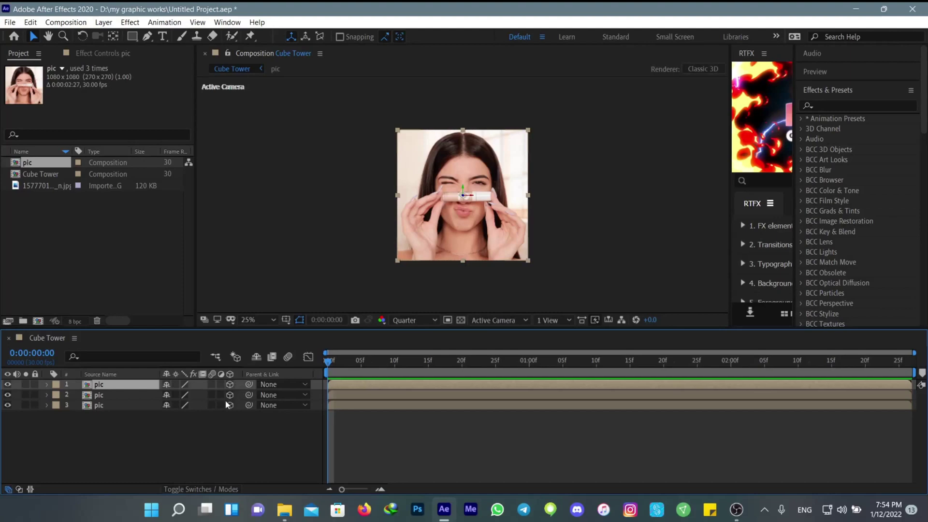
# - Turn on snapping and switch the composition's 3D view to Custom View 1
pyautogui.click(340, 37)
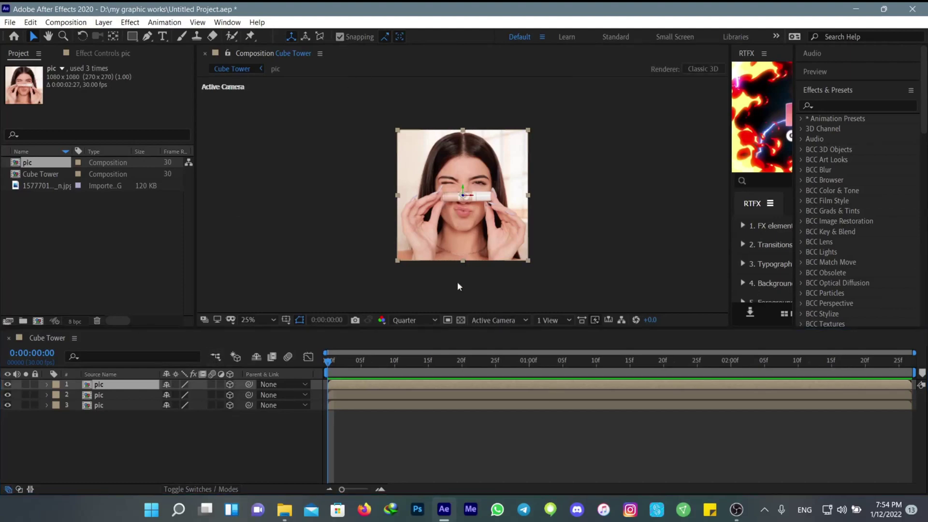
pyautogui.click(482, 322)
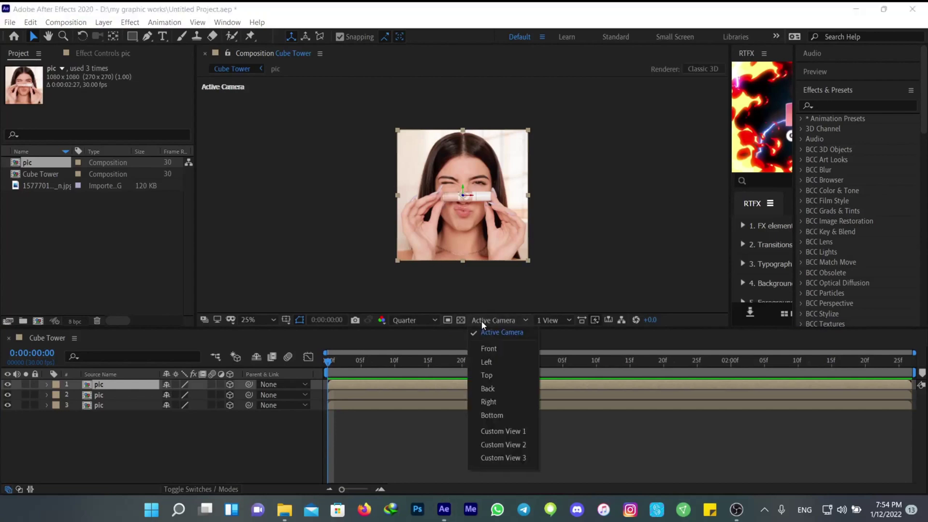
pyautogui.click(491, 429)
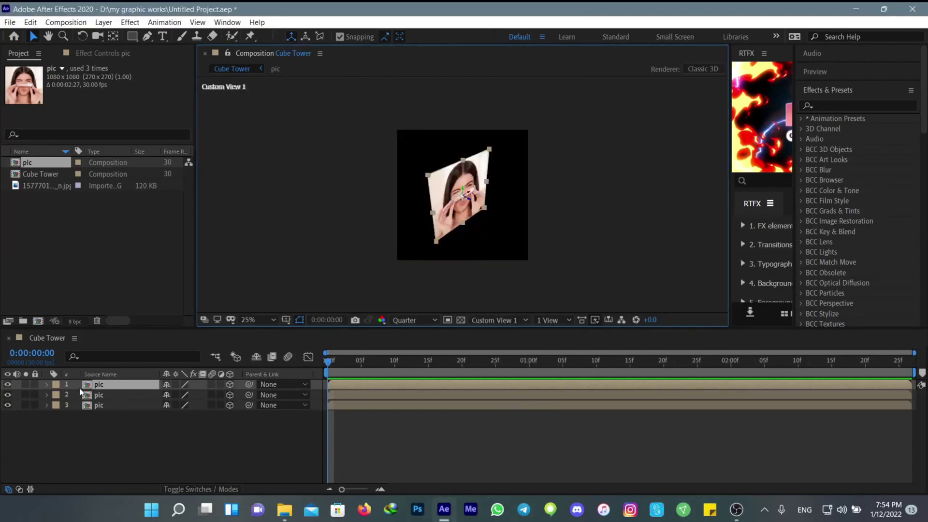
# - Set the second pic layer's Y Rotation to 90° and snap it to the front face's left edge as a side face
pyautogui.click(99, 395)
pyautogui.press('r')
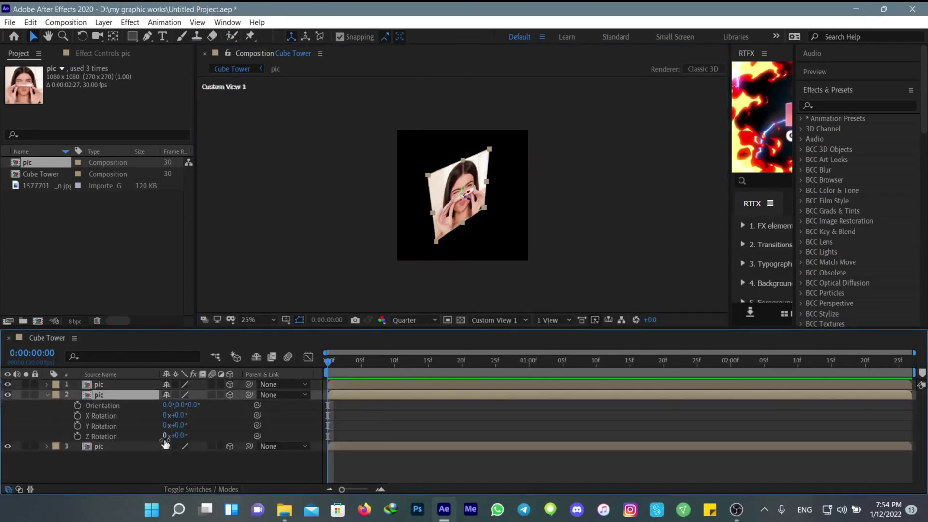
pyautogui.click(179, 425)
pyautogui.write('90')
pyautogui.press('Return')
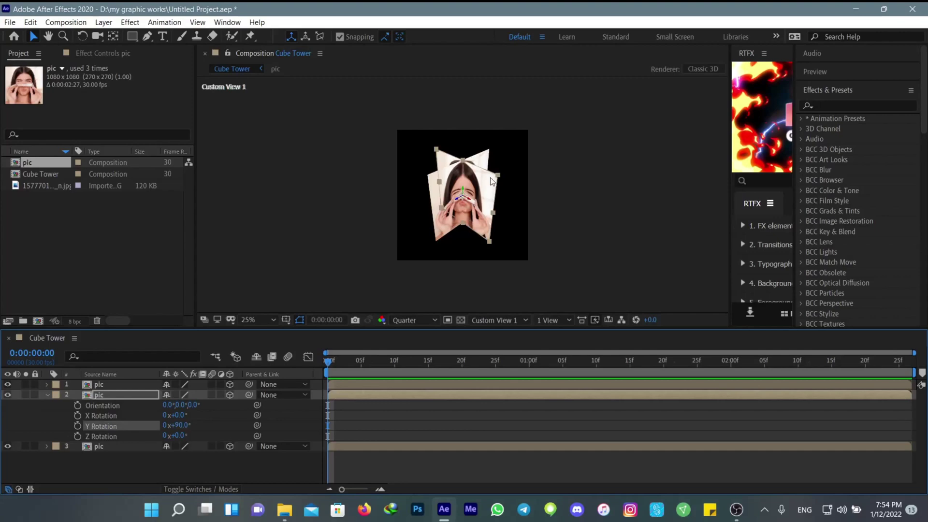
pyautogui.click(425, 193)
pyautogui.moveTo(425, 193); pyautogui.dragTo(411, 184)
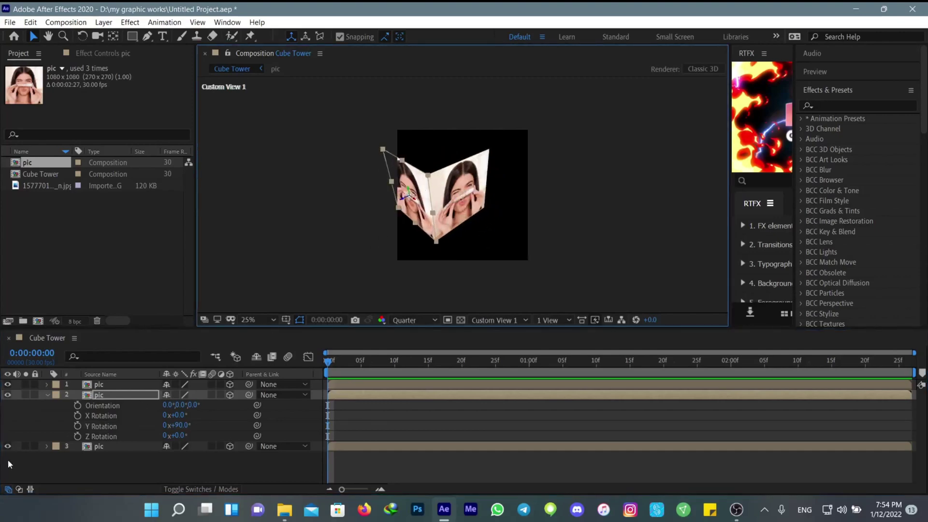
# - Duplicate the rotated side face layer and snap the copy to the front face's opposite vertical edge
pyautogui.click(46, 395)
pyautogui.click(91, 396)
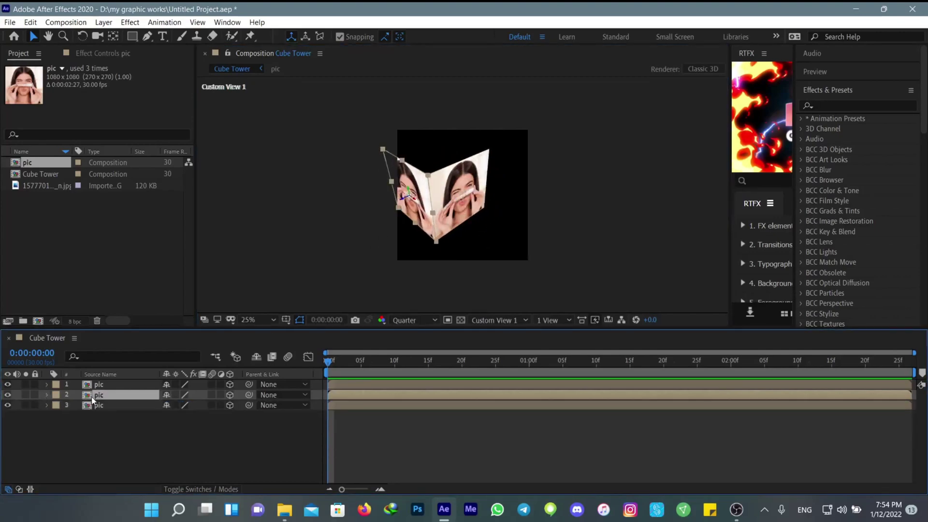
pyautogui.hotkey('ctrl', 'd')
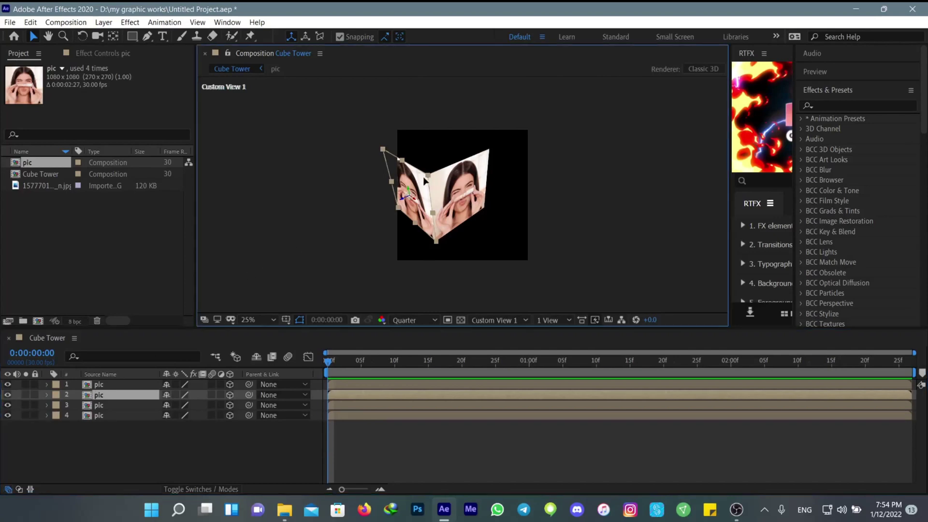
pyautogui.moveTo(478, 174); pyautogui.dragTo(480, 154)
# - Move the bottommost pic layer to the back of the cube, snapping it to the rear edges of the side faces
pyautogui.click(115, 418)
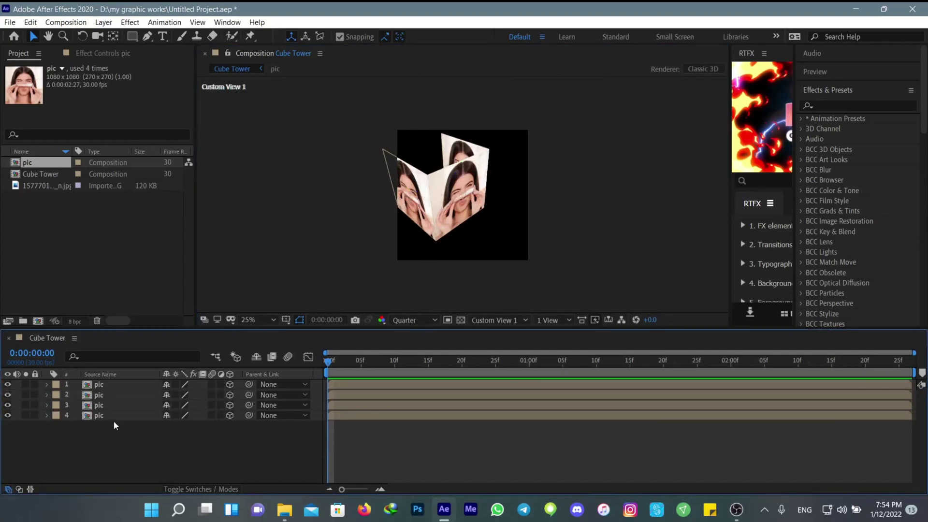
pyautogui.moveTo(452, 186); pyautogui.dragTo(409, 162)
pyautogui.click(117, 457)
pyautogui.click(101, 418)
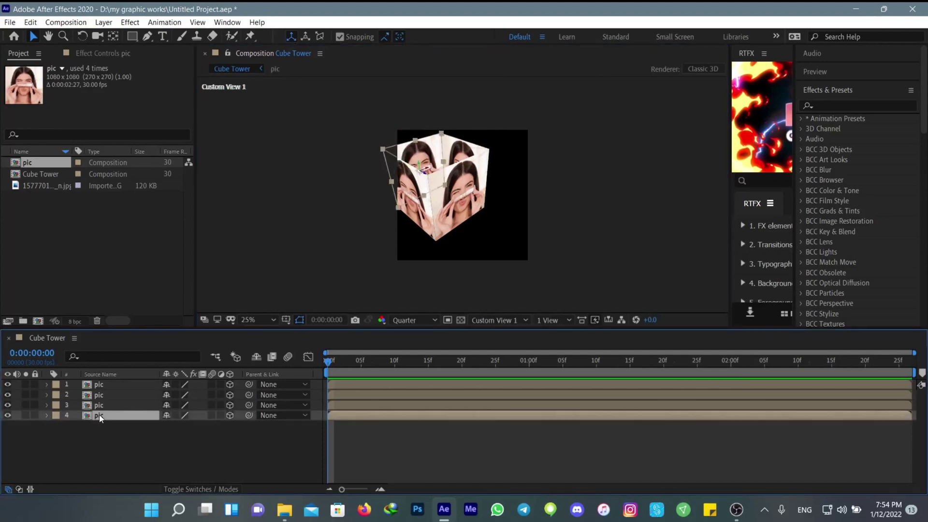
# - Duplicate the front face layer and show the rotation properties of the back face layer
pyautogui.click(106, 385)
pyautogui.hotkey('ctrl', 'd')
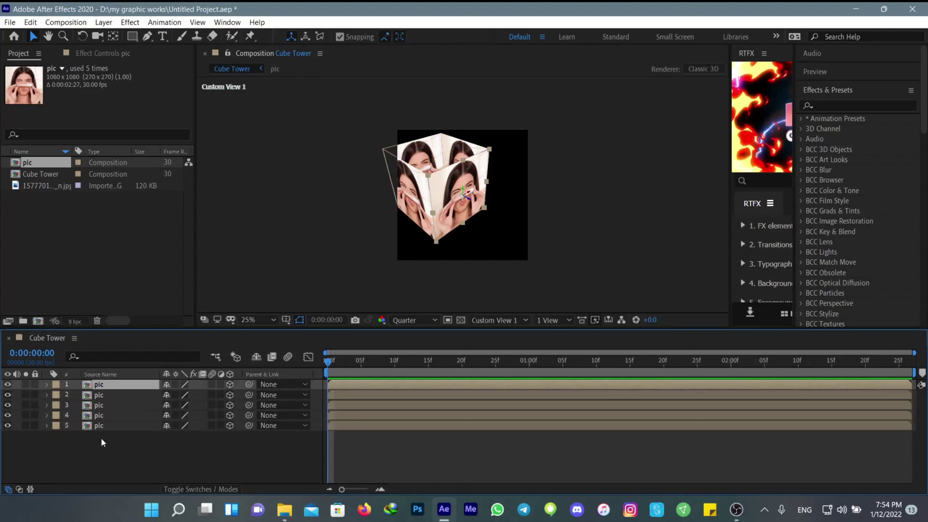
pyautogui.click(111, 426)
pyautogui.press('r')
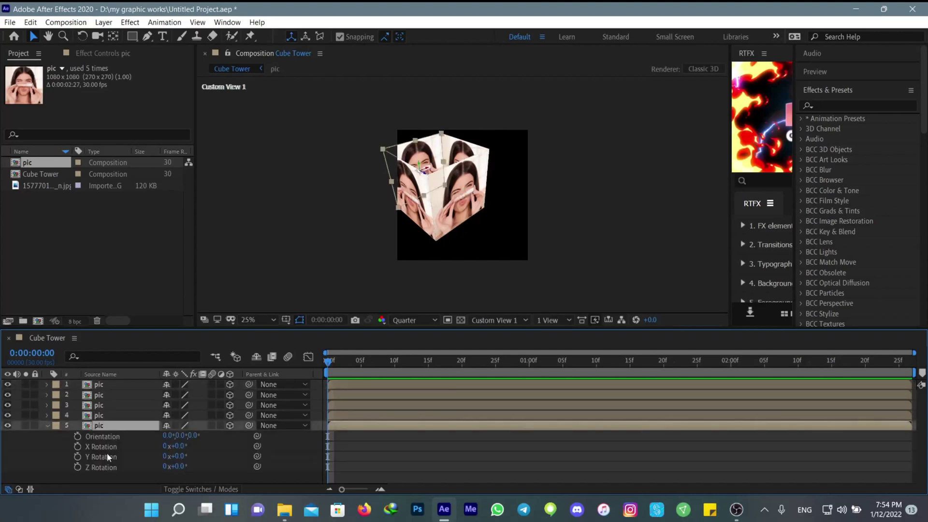
# - Try an X Rotation of 90° on the back face layer and undo it
pyautogui.click(178, 447)
pyautogui.write('90')
pyautogui.press('Return')
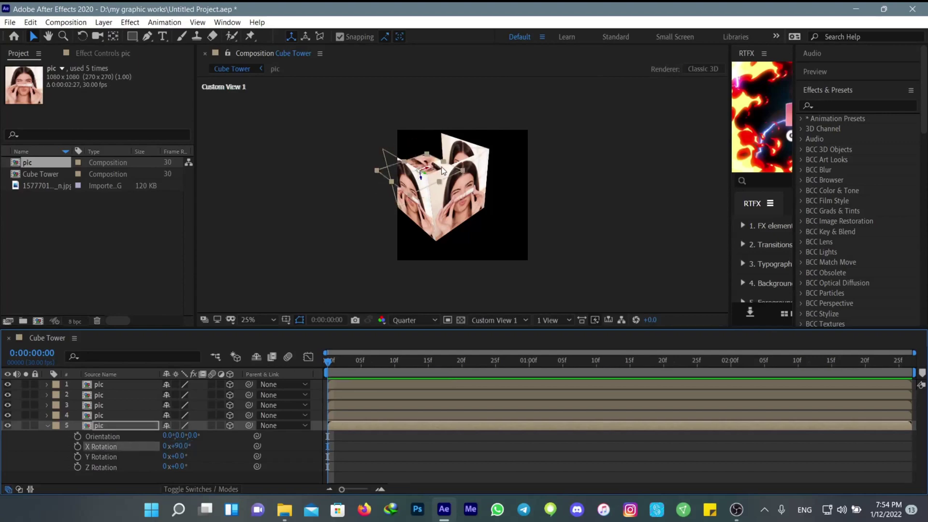
pyautogui.hotkey('ctrl', 'z')
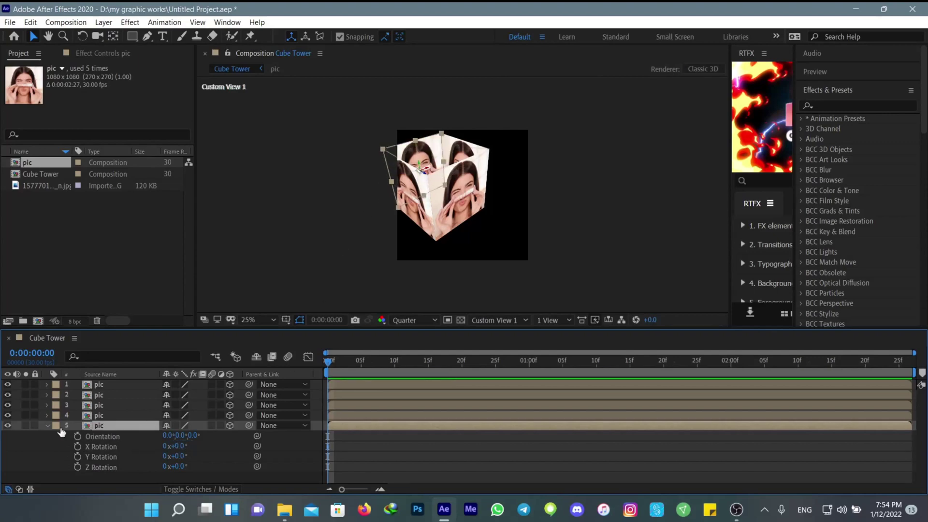
# - Set the bottommost pic layer's X Rotation to 90° and snap it onto the top of the cube
pyautogui.click(179, 446)
pyautogui.write('90')
pyautogui.press('Return')
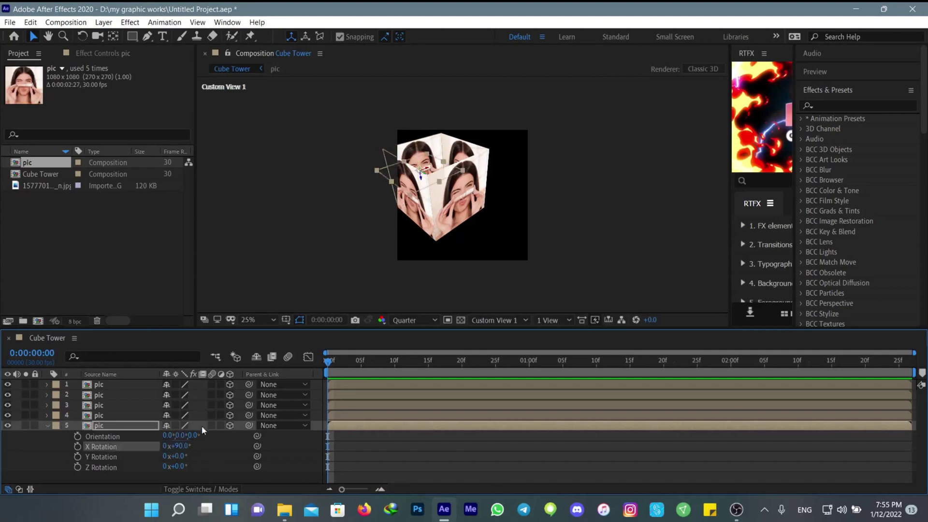
pyautogui.click(462, 153)
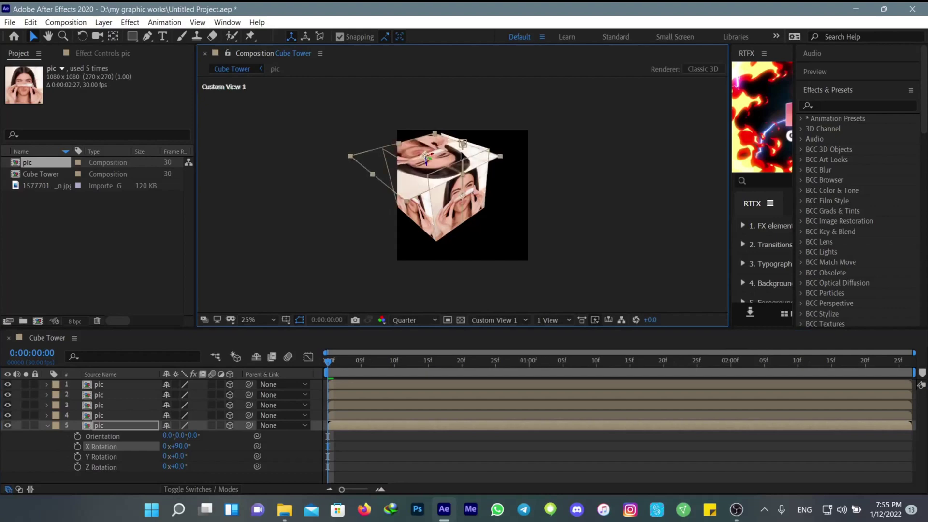
# - Move the duplicated front face to the open back side of the cube, snapping it to the rear edges
pyautogui.click(459, 192)
pyautogui.click(403, 162)
pyautogui.moveTo(404, 162); pyautogui.dragTo(400, 152)
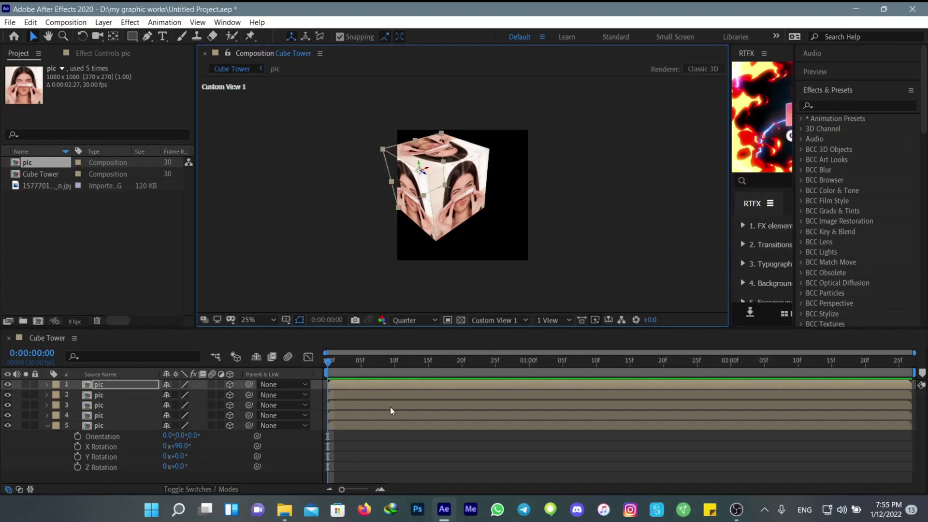
pyautogui.click(352, 443)
# - Duplicate the top face layer and snap the copy to the cube's lower edges as the bottom face
pyautogui.click(85, 427)
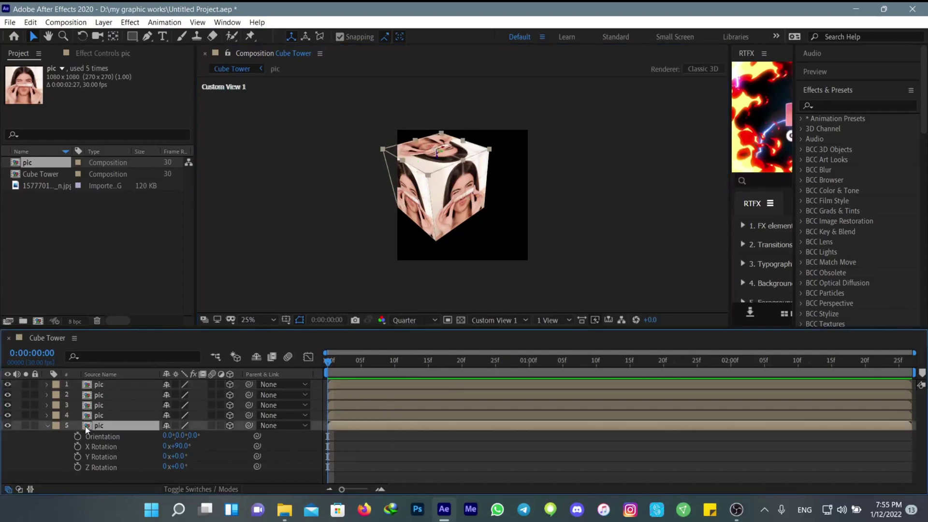
pyautogui.hotkey('ctrl', 'd')
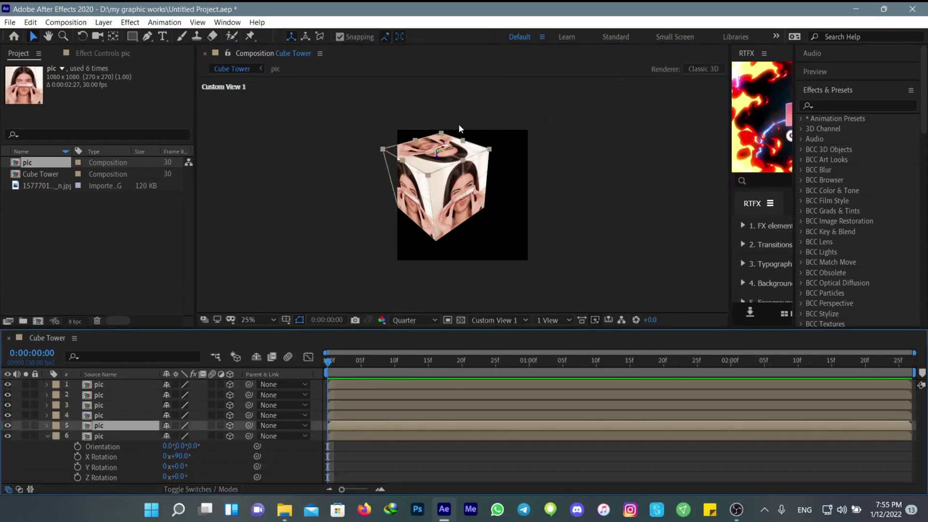
pyautogui.moveTo(472, 149); pyautogui.dragTo(484, 207)
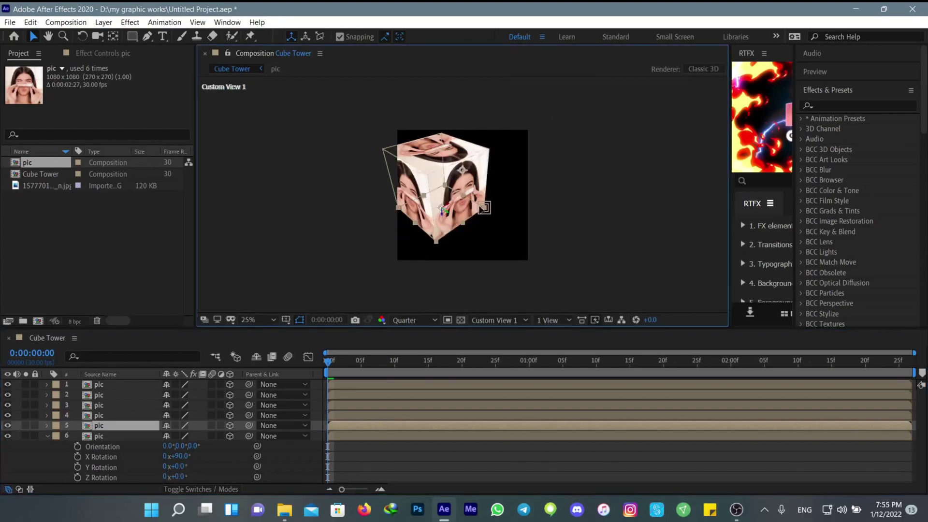
pyautogui.click(47, 436)
# - Enable motion blur for all six pic layers and for the Cube Tower composition
pyautogui.click(100, 437)
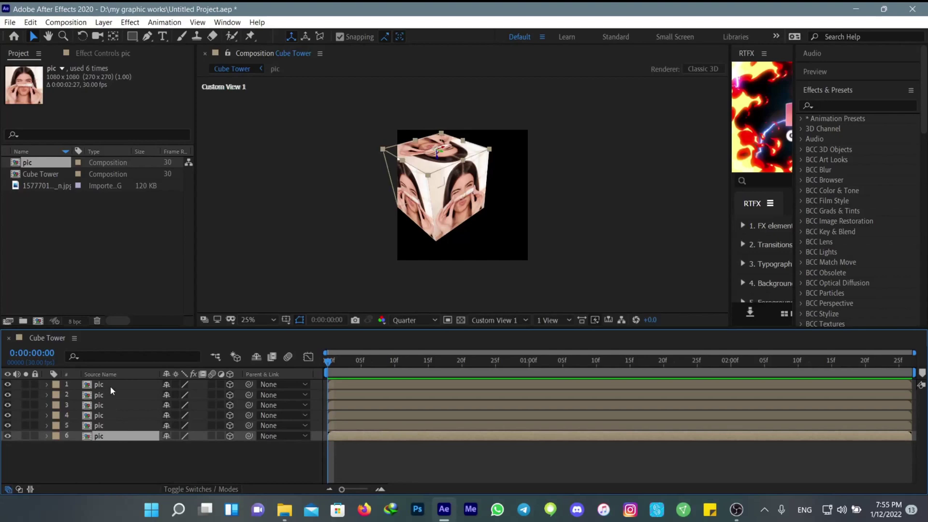
pyautogui.keyDown('shift'); pyautogui.click(112, 383); pyautogui.keyUp('shift')
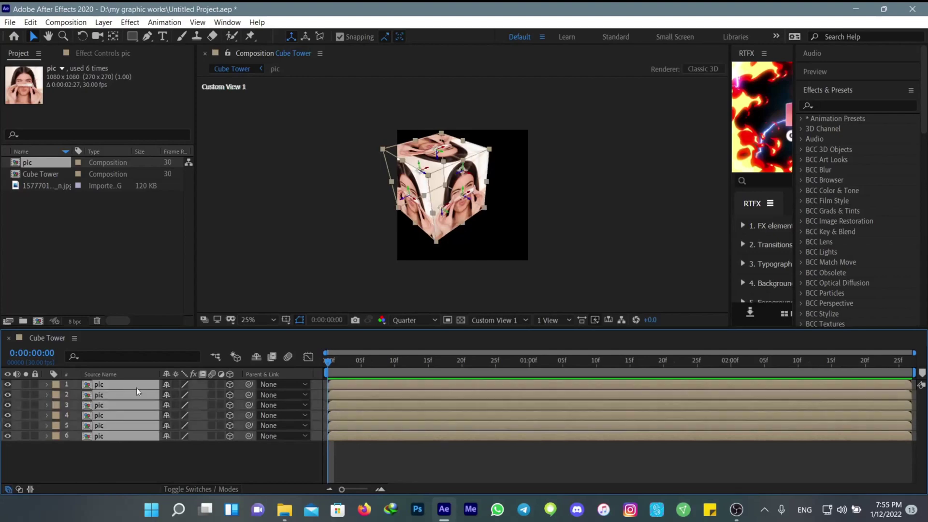
pyautogui.click(213, 383)
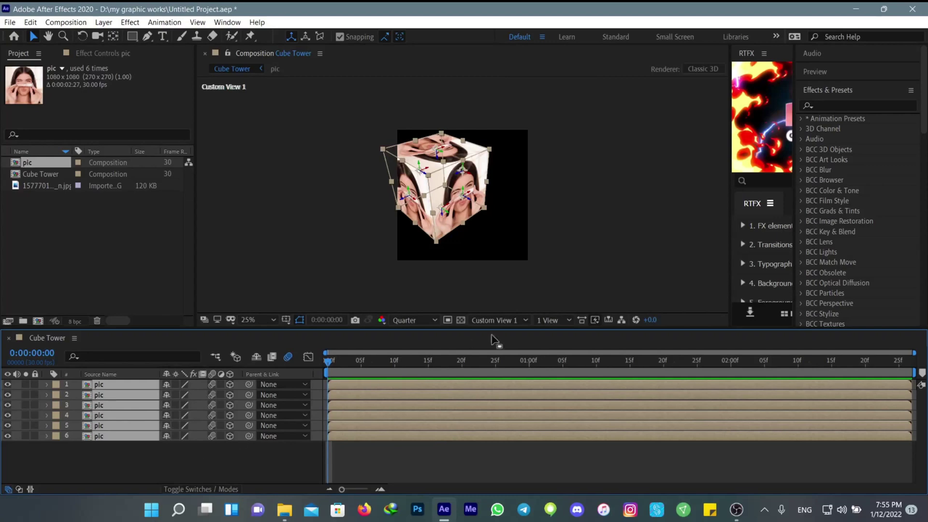
# - Switch the composition's 3D view back to Active Camera and deselect the layers
pyautogui.click(497, 320)
pyautogui.click(512, 333)
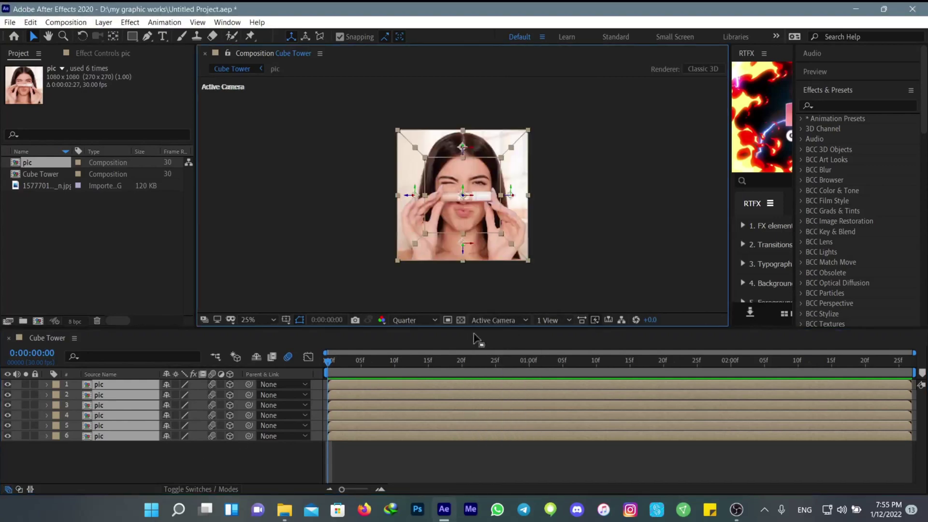
pyautogui.click(103, 461)
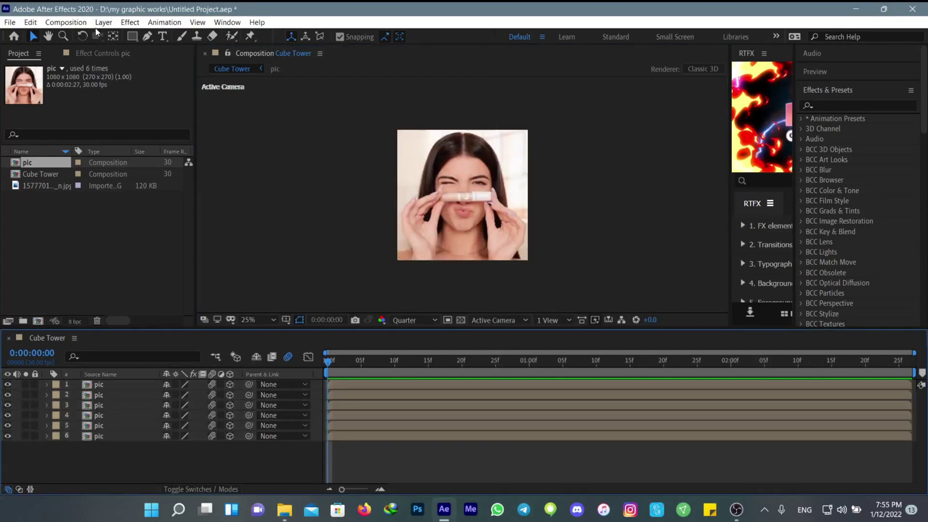
# - Pre-compose all six pic layers into a new composition named cube, moving all attributes into it
pyautogui.click(103, 23)
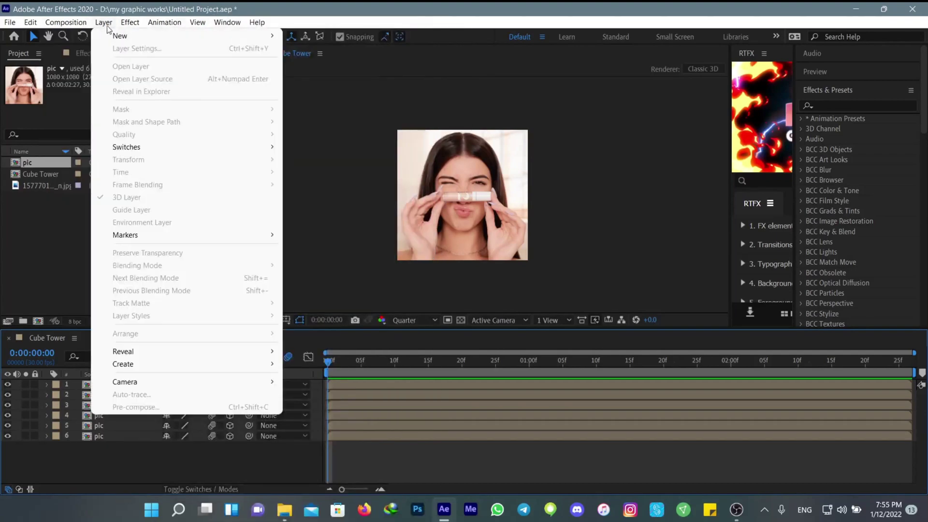
pyautogui.click(142, 474)
pyautogui.click(116, 435)
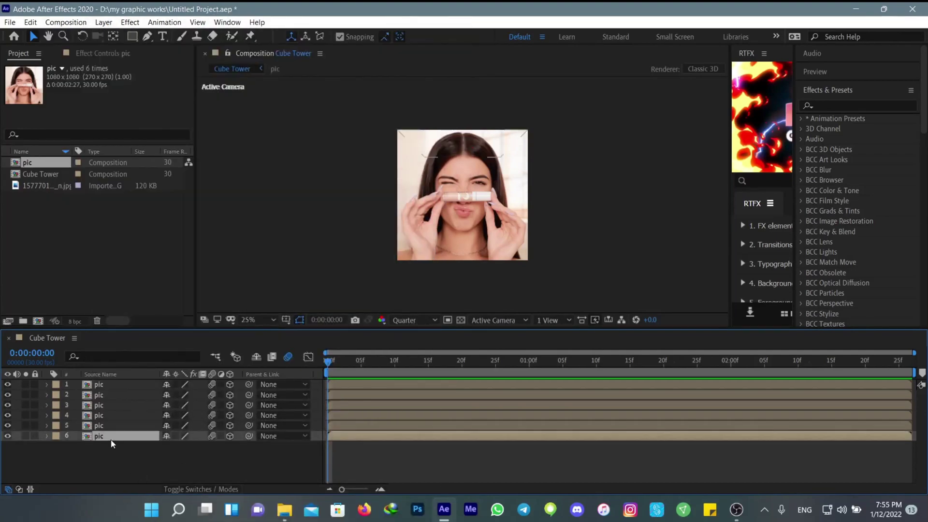
pyautogui.keyDown('shift'); pyautogui.click(108, 385); pyautogui.keyUp('shift')
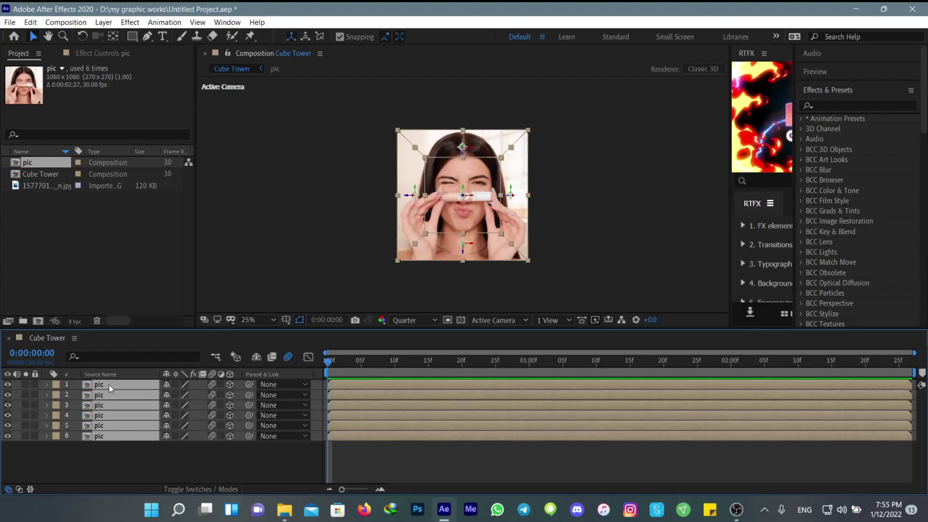
pyautogui.hotkey('ctrl', 'shift', 'c')
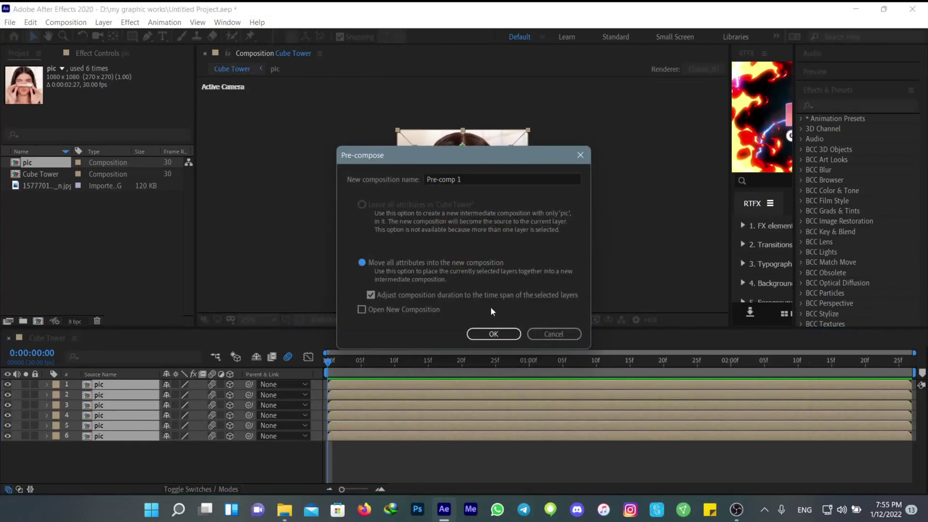
pyautogui.write('cube')
pyautogui.click(494, 334)
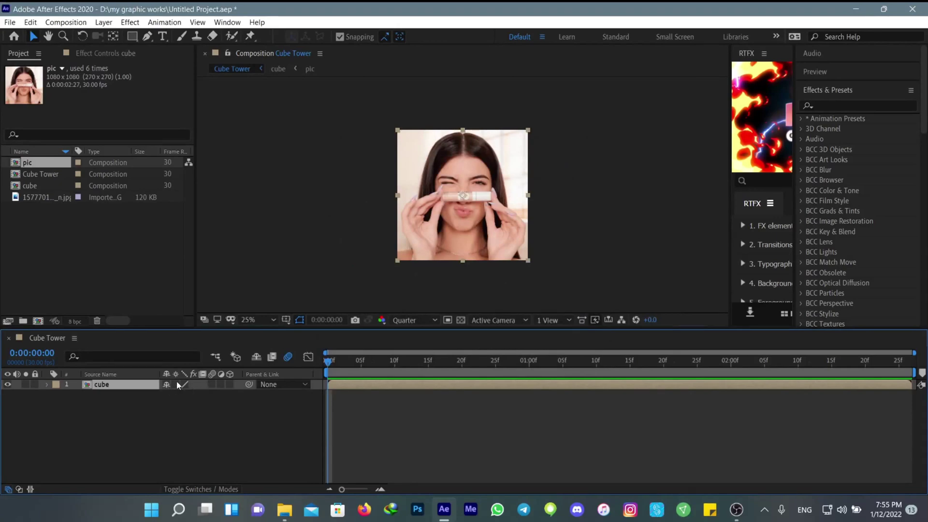
# - Turn on Collapse Transformations and the 3D layer option for the cube layer
pyautogui.click(176, 385)
pyautogui.click(230, 384)
pyautogui.click(127, 391)
pyautogui.click(129, 388)
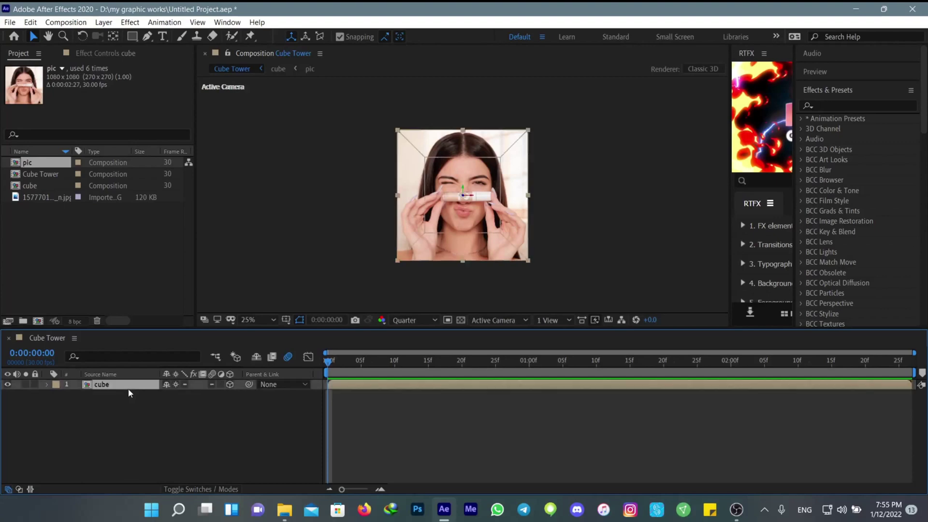
# - Try scaling the cube layer down to 78% and turning its Y rotation to -52° to test its pivot
pyautogui.press('s')
pyautogui.moveTo(187, 394); pyautogui.dragTo(146, 421)
pyautogui.press('r')
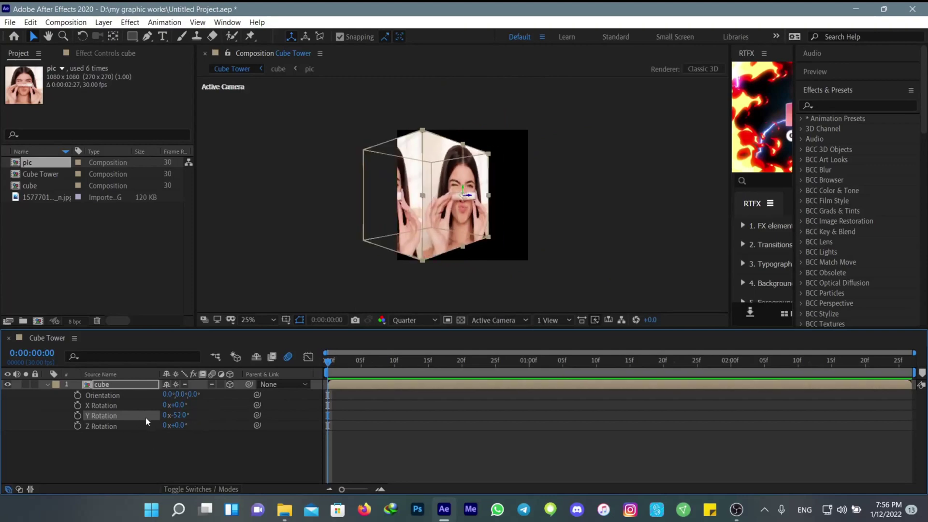
# - Reset the cube layer's Y rotation to 0° and its scale to 100%
pyautogui.click(180, 415)
pyautogui.write('0')
pyautogui.press('Return')
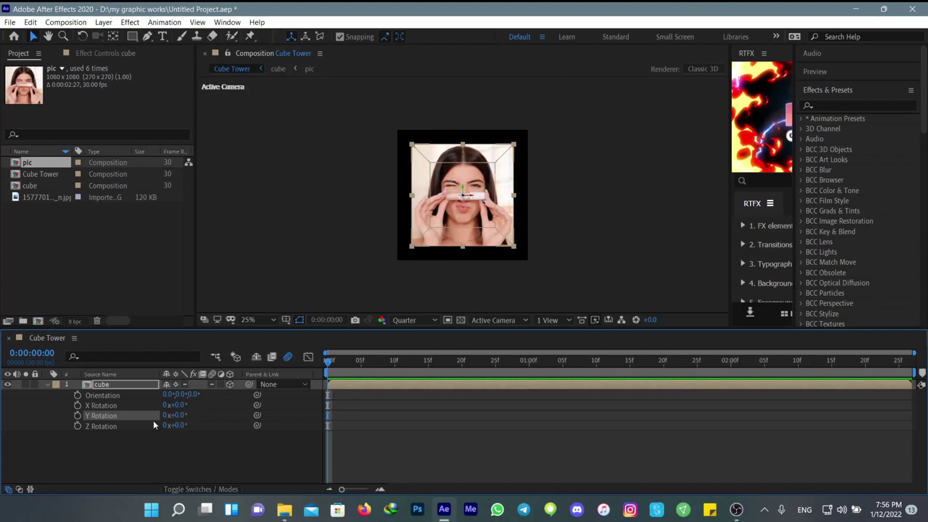
pyautogui.press('s')
pyautogui.click(178, 394)
pyautogui.write('100')
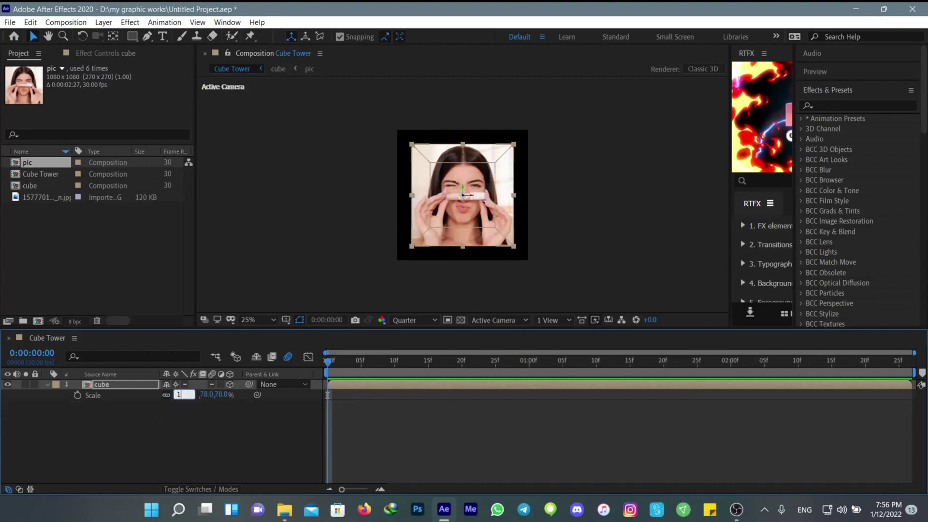
pyautogui.press('Return')
pyautogui.click(48, 384)
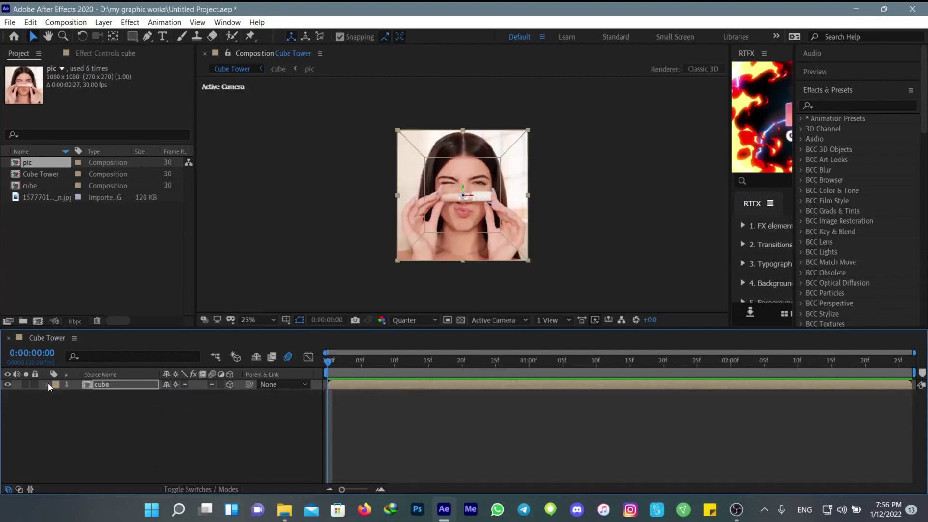
# - Try an anchor point Z value of 250 on the cube, testing it at 62% scale and 67° Y rotation
pyautogui.click(48, 384)
pyautogui.click(203, 405)
pyautogui.write('250')
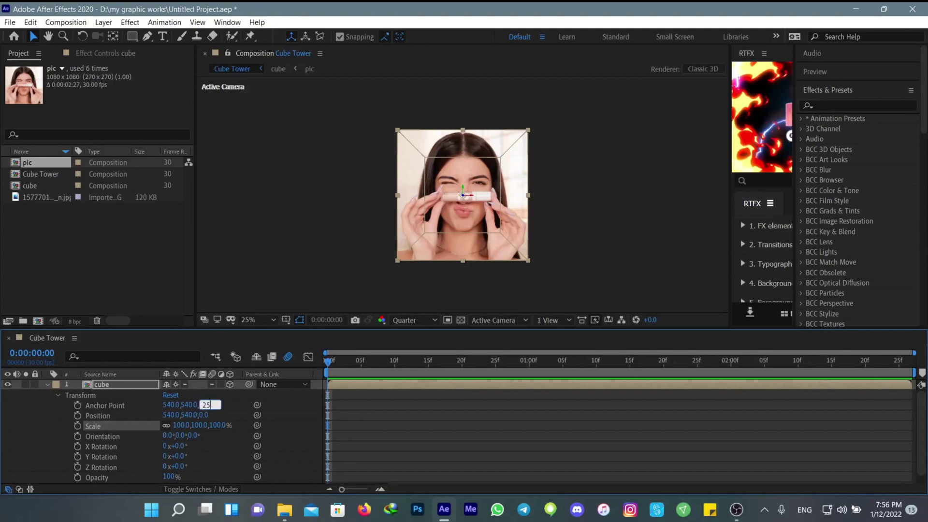
pyautogui.press('Return')
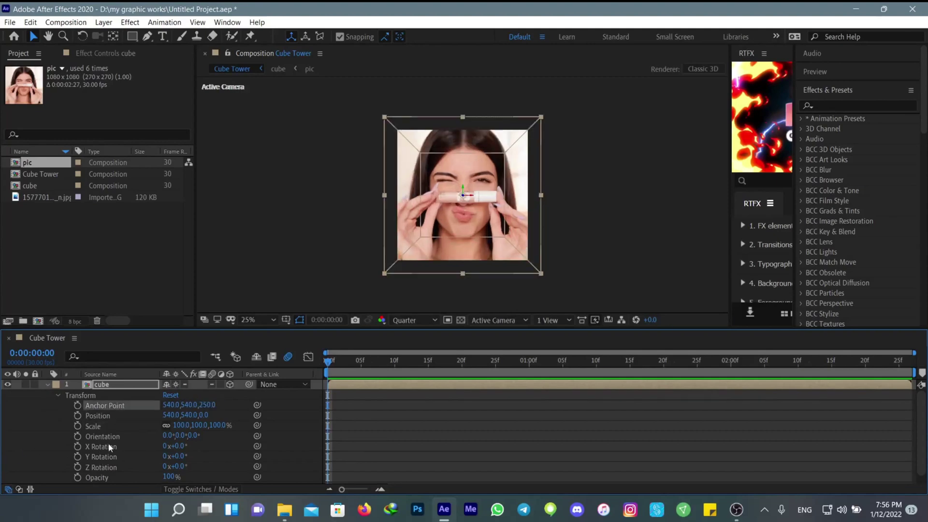
pyautogui.moveTo(180, 426); pyautogui.dragTo(232, 466)
# - Set the cube layer's anchor point Z value to 540, test its Y rotation and return that to 0°
pyautogui.click(209, 404)
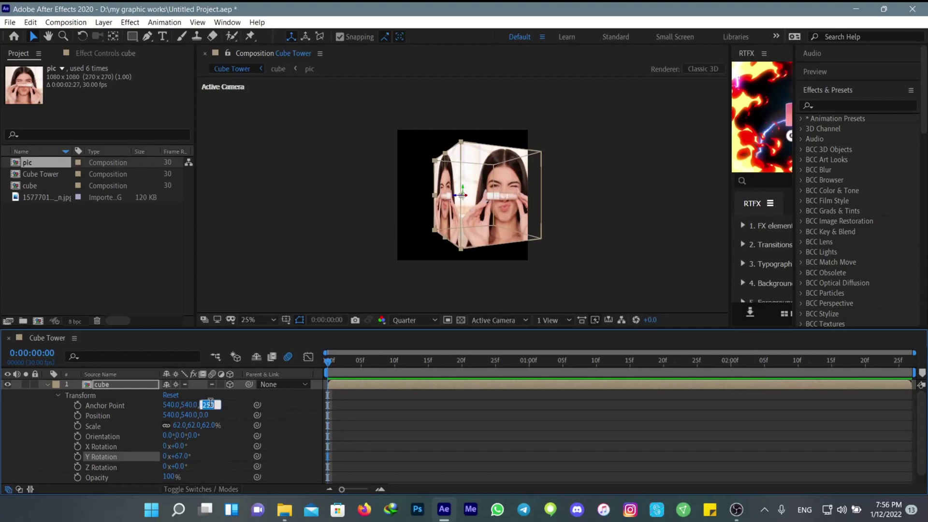
pyautogui.write('5')
pyautogui.press('Return')
pyautogui.moveTo(184, 456)
pyautogui.mouseDown()
pyautogui.moveTo(247, 461)
pyautogui.moveTo(128, 462)
pyautogui.moveTo(195, 468)
pyautogui.mouseUp()
pyautogui.write('0')
pyautogui.press('Return')
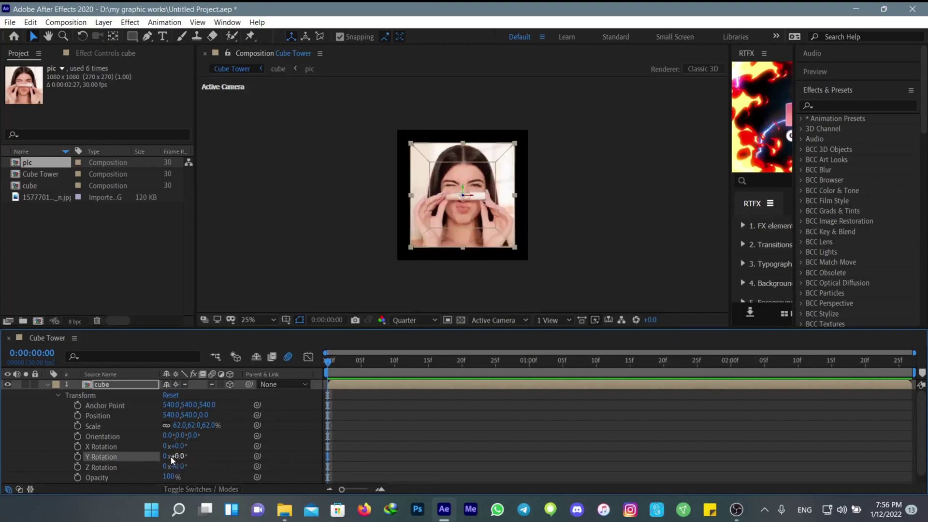
# - Set the cube layer's scale to 100%
pyautogui.click(45, 381)
pyautogui.click(94, 385)
pyautogui.press('s')
pyautogui.click(177, 394)
pyautogui.write('100')
pyautogui.press('Return')
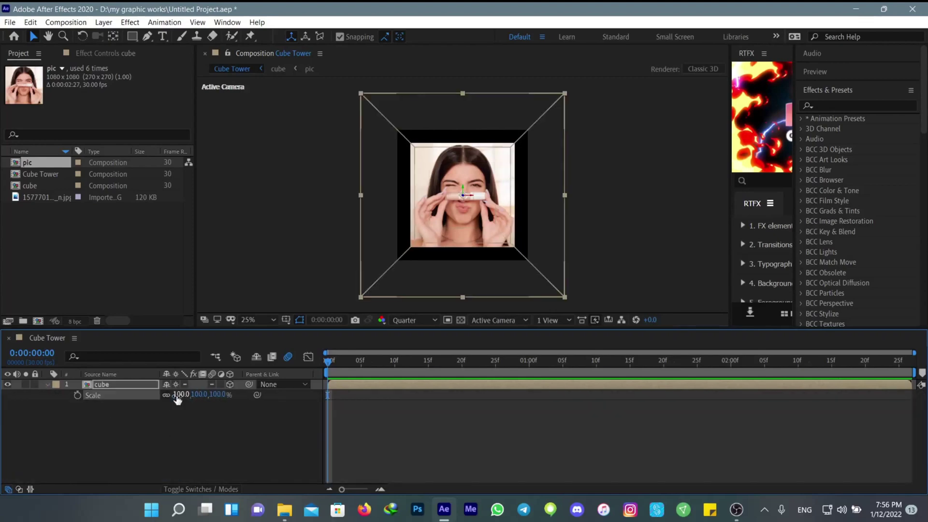
# - Reduce the cube layer's scale to 50% and collapse its properties
pyautogui.moveTo(188, 395); pyautogui.dragTo(152, 400)
pyautogui.click(47, 400)
pyautogui.click(47, 385)
pyautogui.click(93, 387)
pyautogui.press('s')
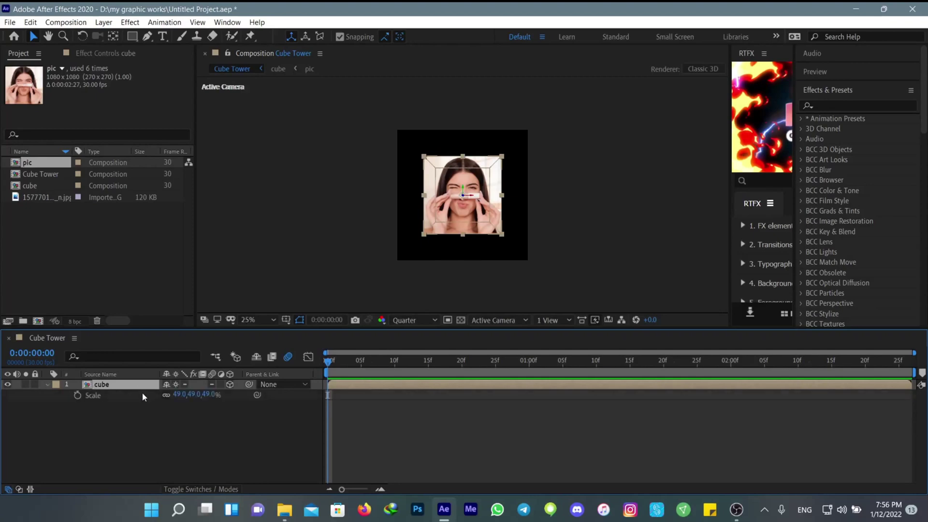
pyautogui.click(181, 395)
pyautogui.write('50')
pyautogui.press('Return')
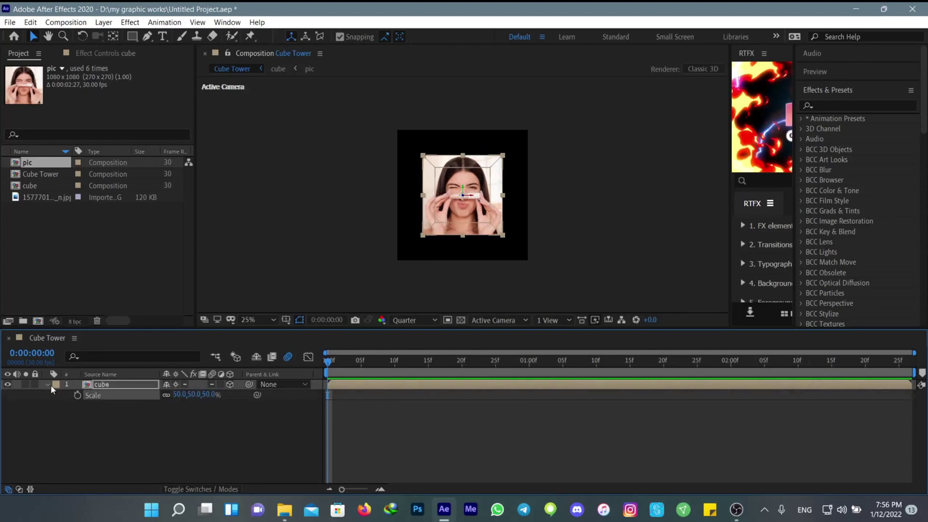
pyautogui.click(47, 384)
# - Duplicate the cube layer eight times to make nine cube layers
pyautogui.click(85, 386)
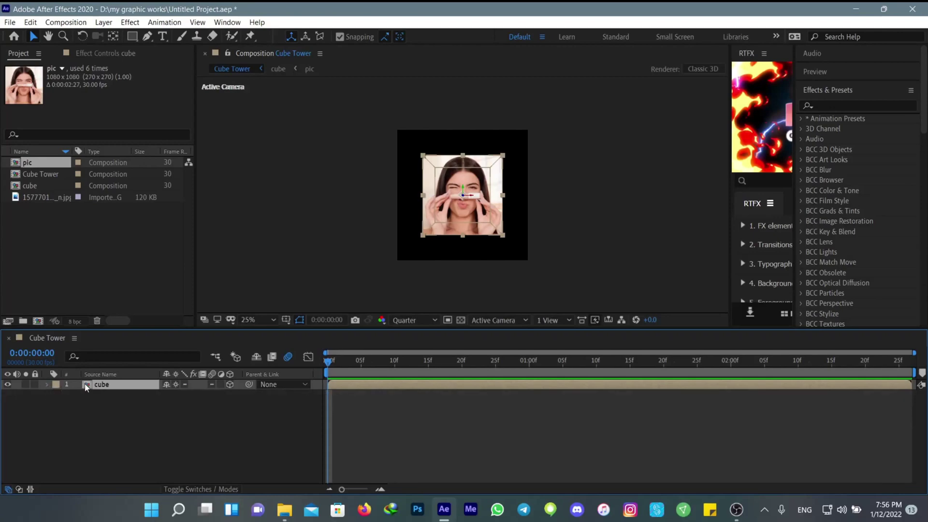
pyautogui.hotkey('ctrl', 'd')
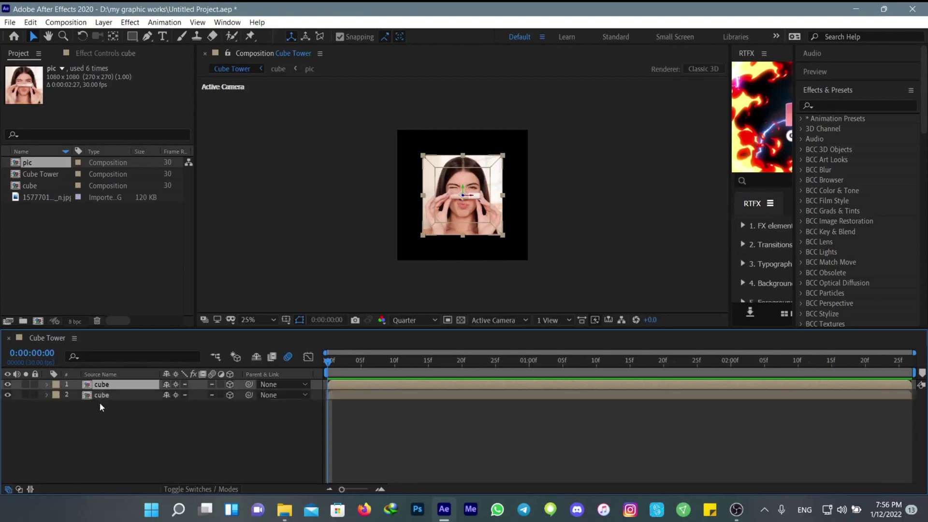
pyautogui.hotkey('ctrl', 'd')
pyautogui.hotkey('ctrl', 'd')
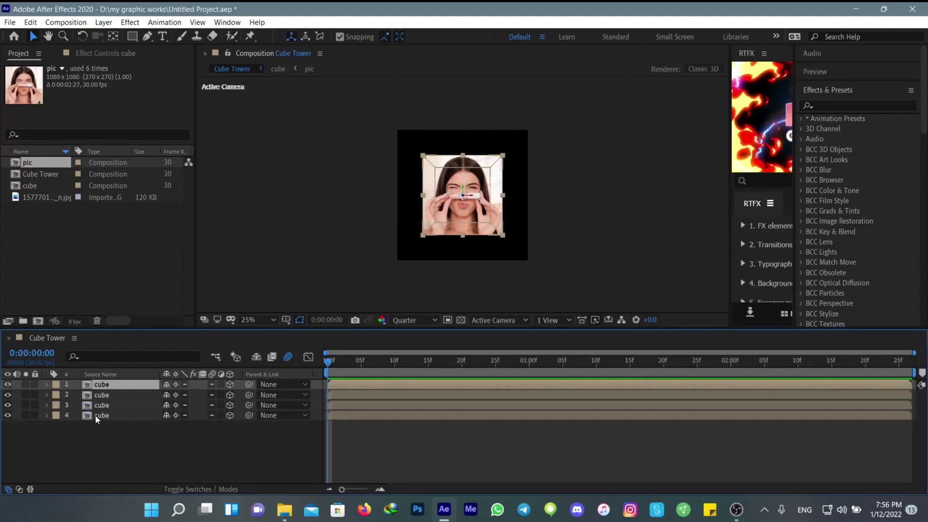
pyautogui.hotkey('ctrl', 'd')
pyautogui.hotkey('ctrl', 'd')
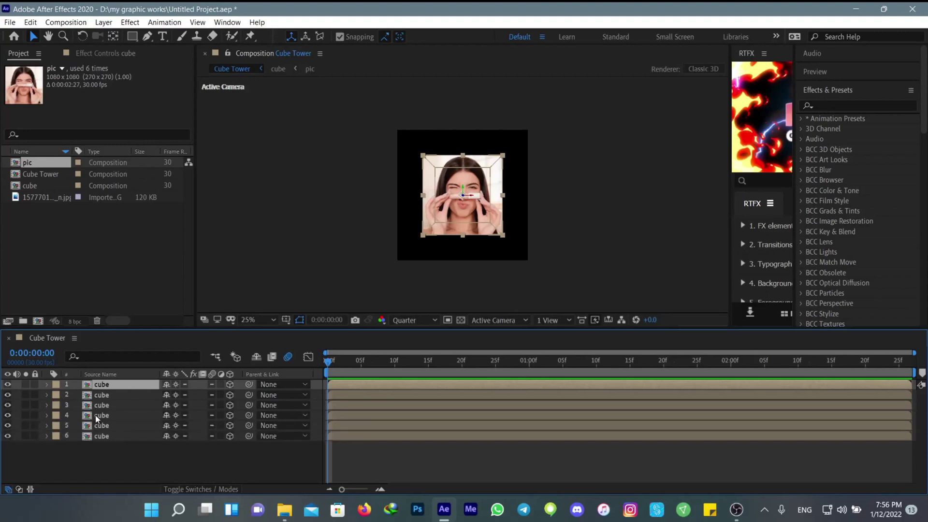
pyautogui.hotkey('ctrl', 'd')
pyautogui.hotkey('ctrl', 'd')
pyautogui.hotkey('ctrl', 'd')
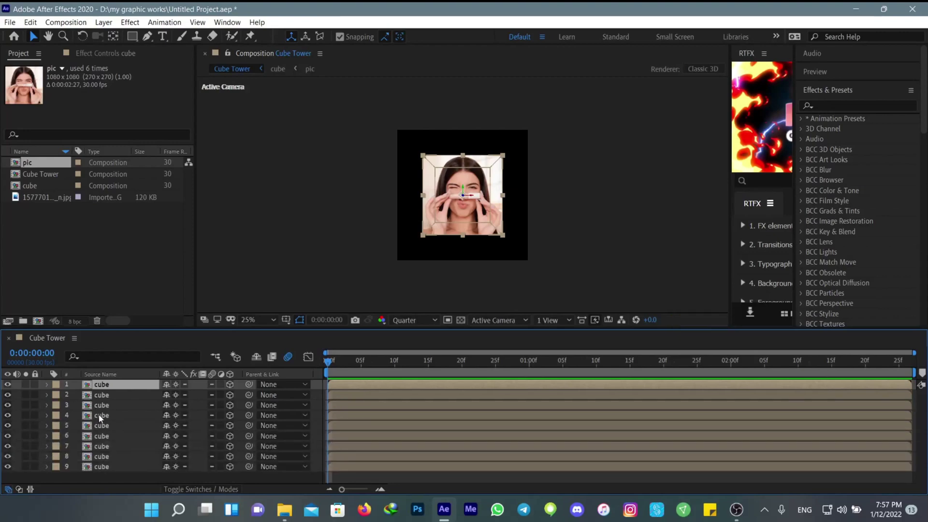
# - Show the composition in the 2 Views - Horizontal layout, with Top beside Active Camera
pyautogui.click(550, 321)
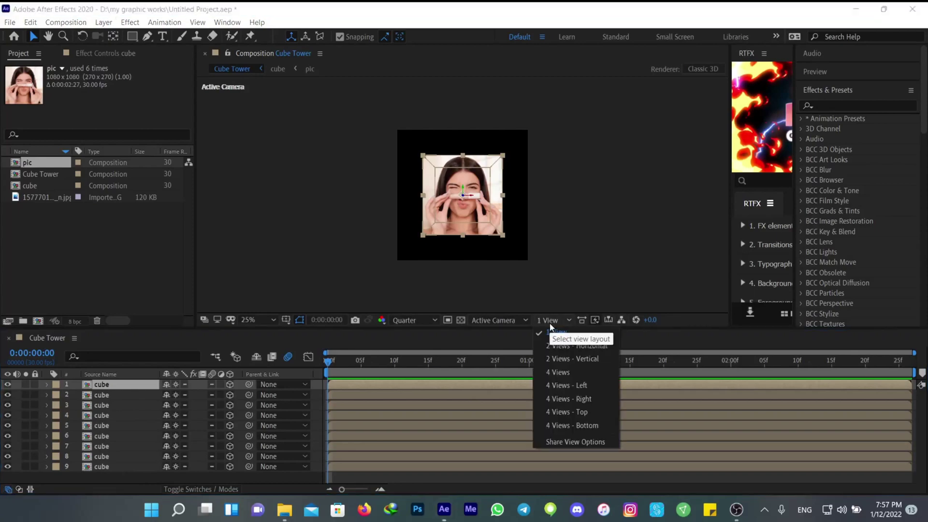
pyautogui.click(569, 347)
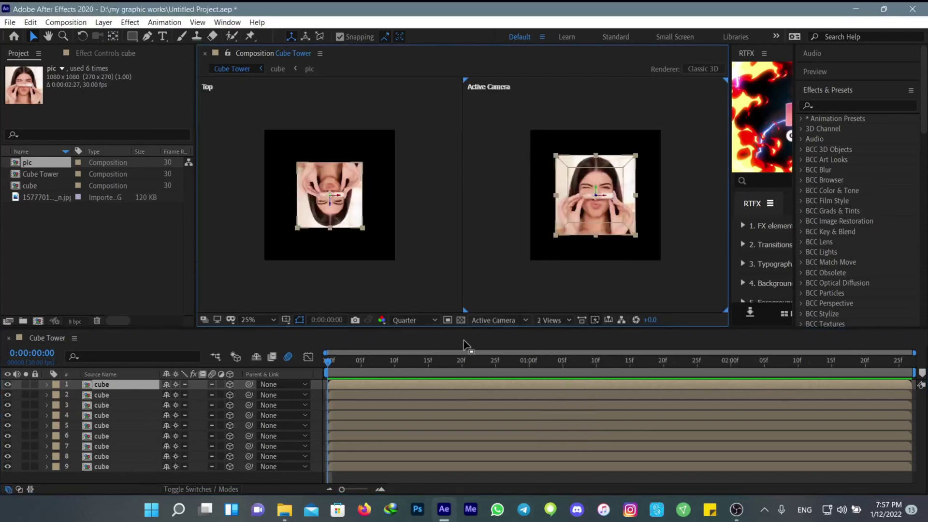
pyautogui.click(488, 320)
pyautogui.click(139, 393)
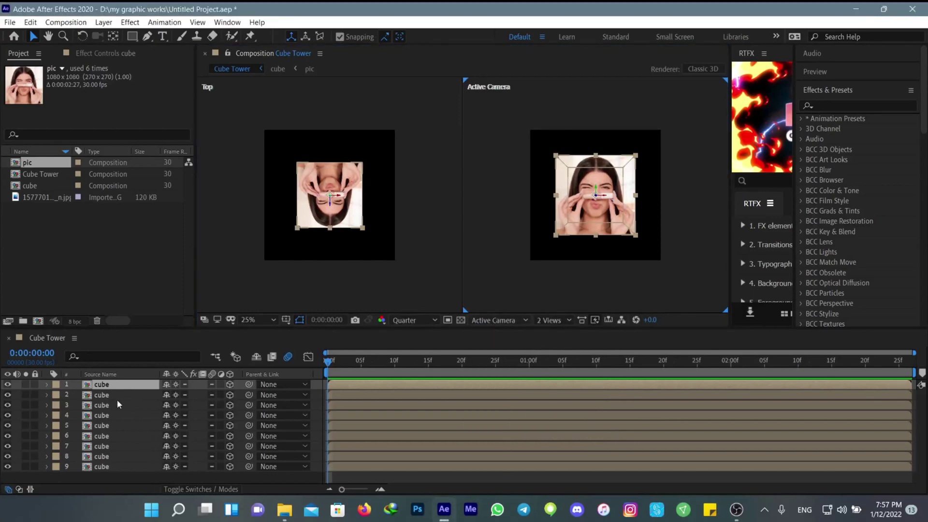
# - In the Top view, move cube layer 2 directly behind the central cube and layer 1 directly in front, with edges touching
pyautogui.click(117, 399)
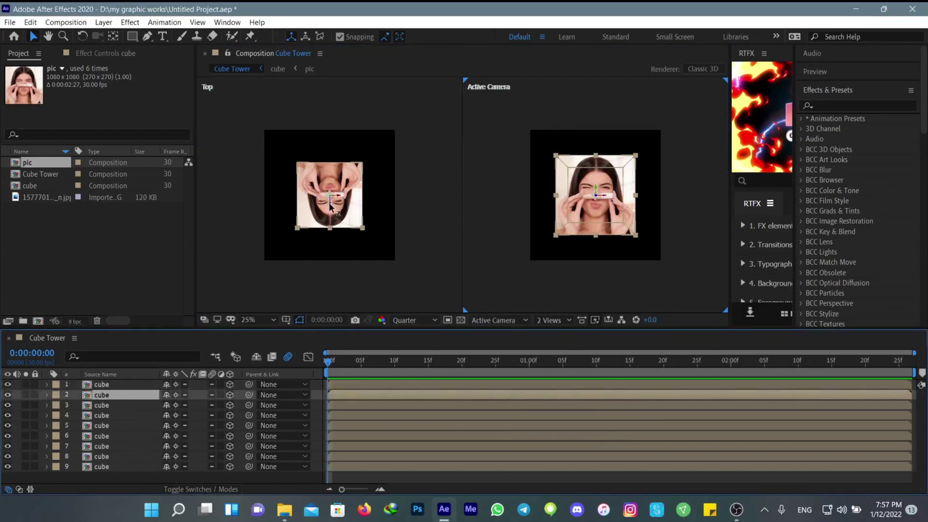
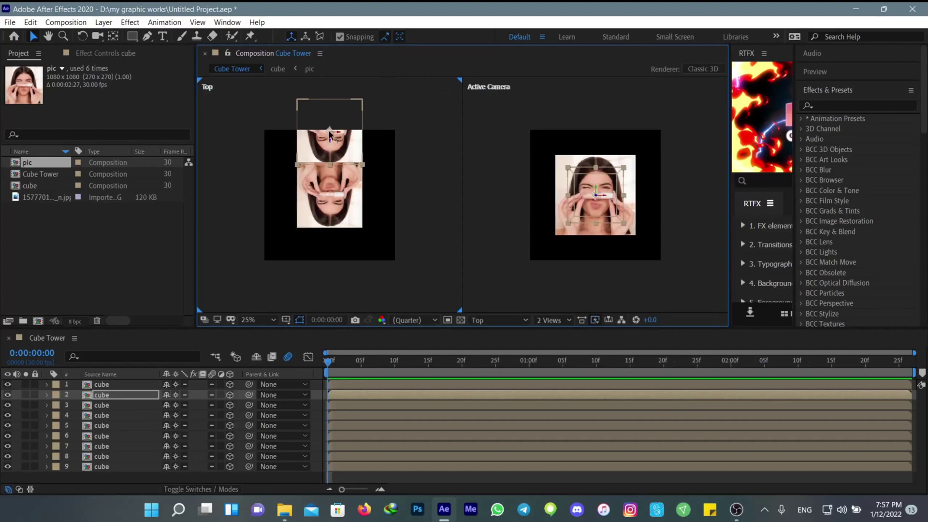
pyautogui.moveTo(306, 212); pyautogui.dragTo(328, 276)
pyautogui.click(307, 212)
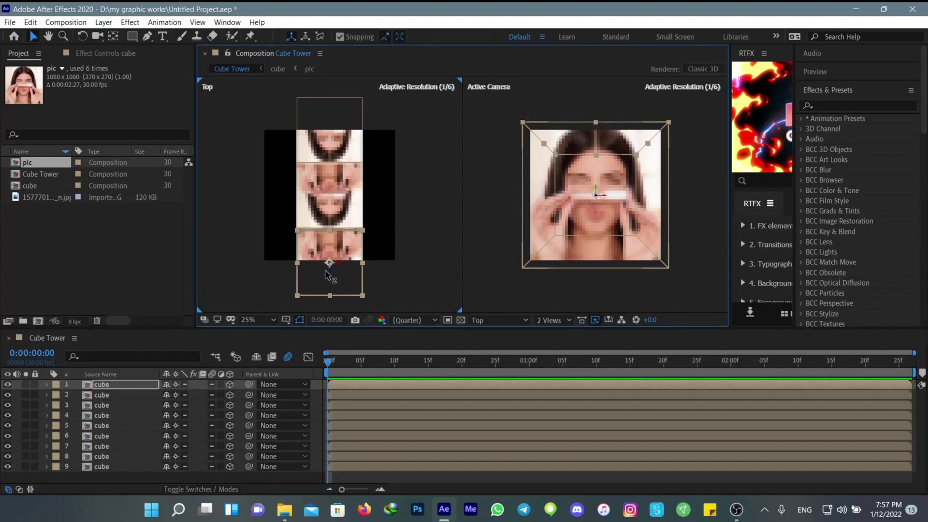
pyautogui.click(265, 271)
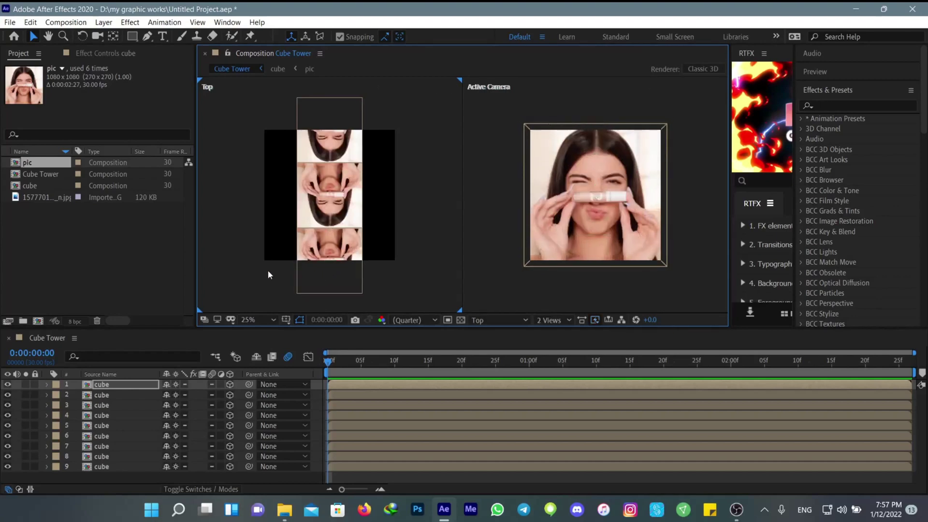
# - In the Top view, place cube layer 3 flush against the central cube's left side and layer 4 against its right side
pyautogui.click(330, 193)
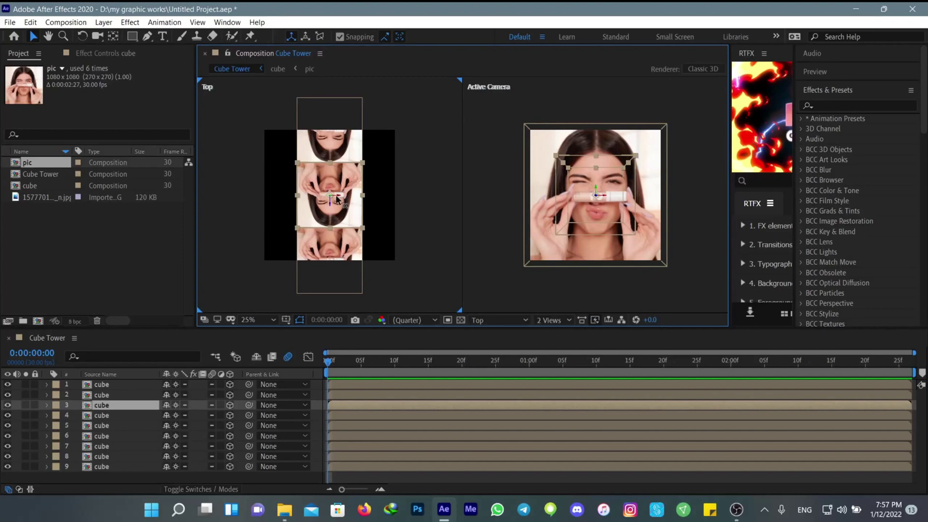
pyautogui.moveTo(335, 195); pyautogui.dragTo(274, 207)
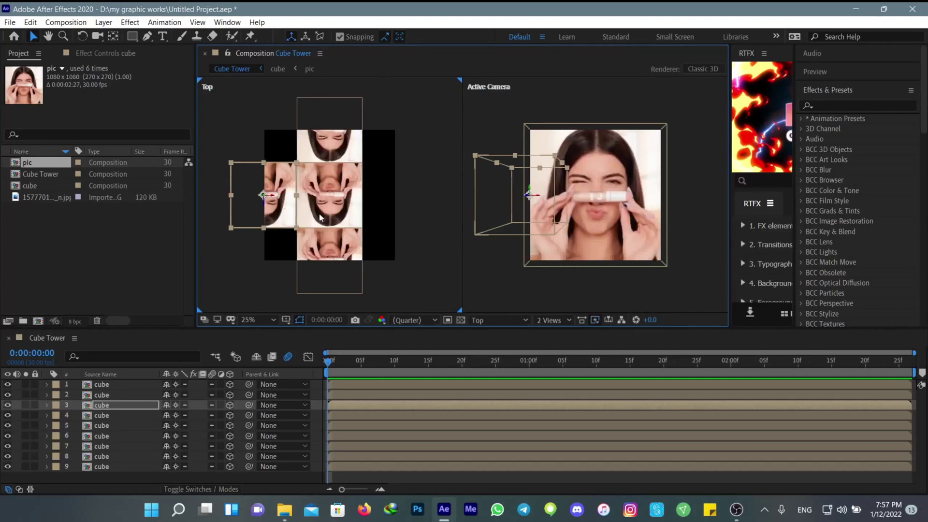
pyautogui.click(320, 218)
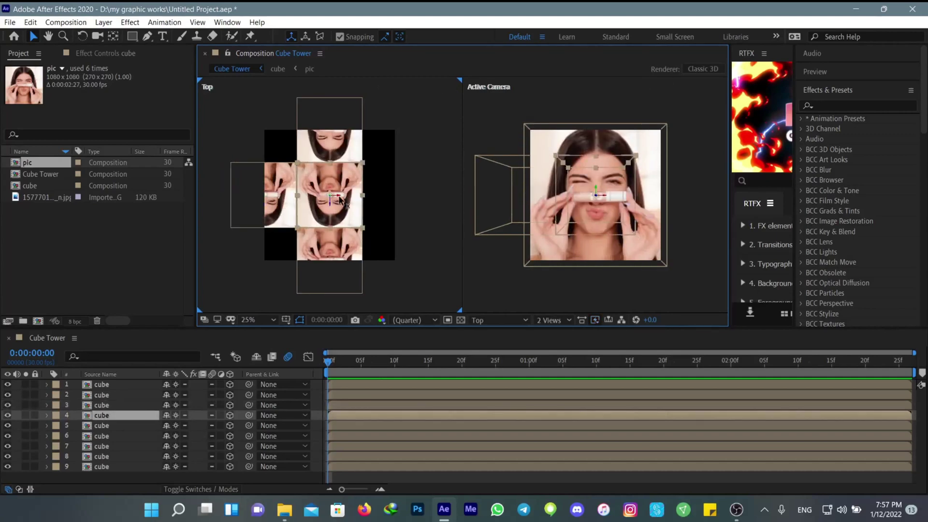
pyautogui.moveTo(341, 198); pyautogui.dragTo(406, 200)
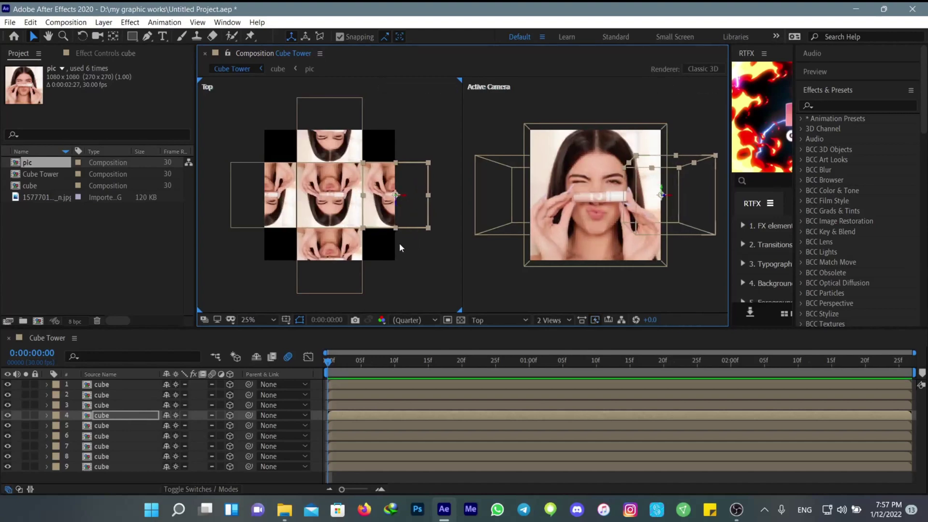
pyautogui.click(396, 262)
# - Move cube layer 5 into the rear-left corner and layer 6 into the front-left corner of the grid in the Top view
pyautogui.click(322, 188)
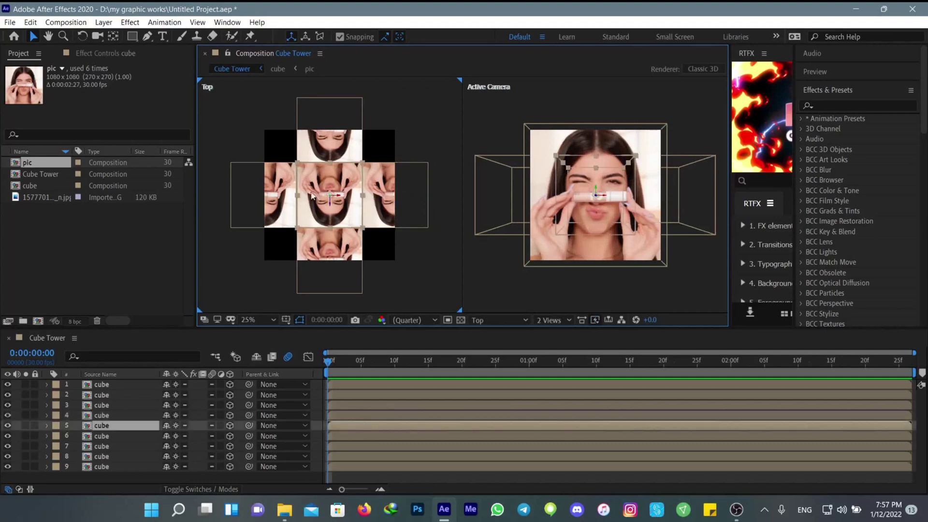
pyautogui.moveTo(329, 204); pyautogui.dragTo(276, 136)
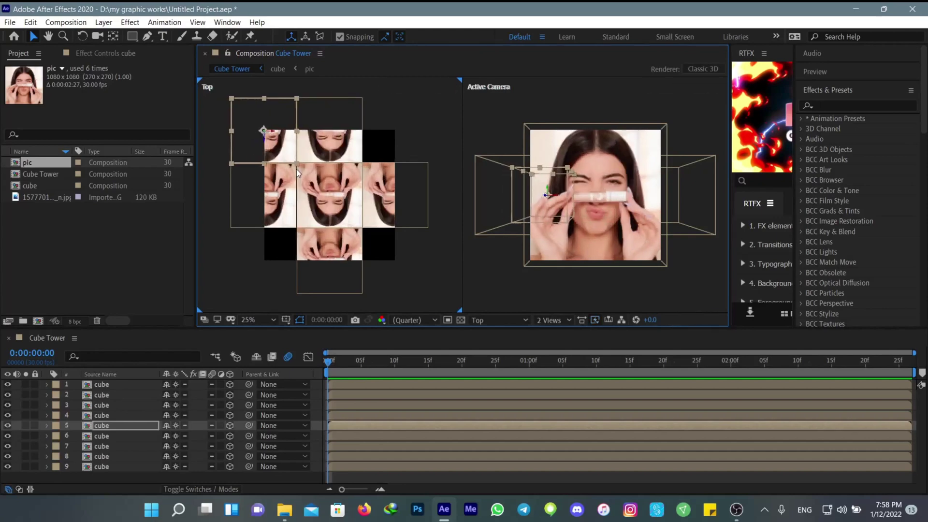
pyautogui.click(332, 203)
pyautogui.moveTo(329, 207); pyautogui.dragTo(275, 272)
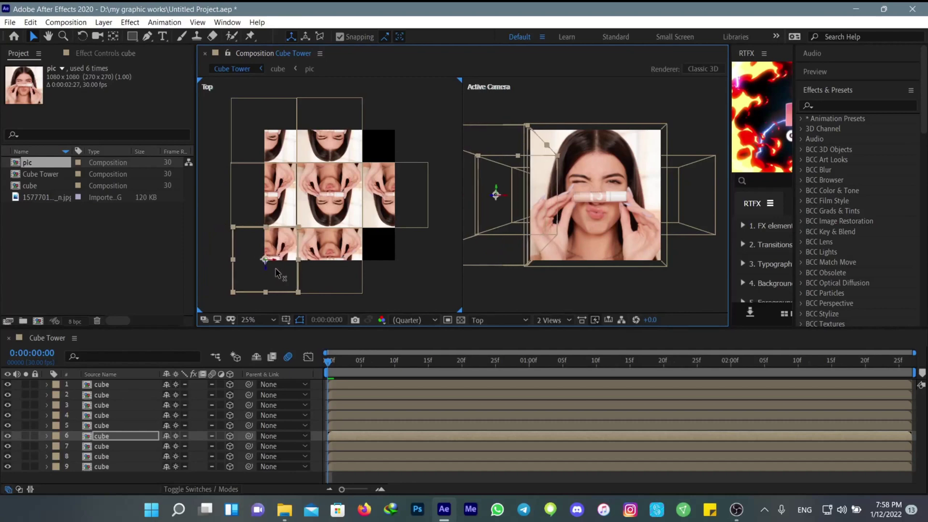
# - Move cube layer 7 into the front-right corner and layer 8 into the rear-right corner, completing the 3 × 3 grid
pyautogui.click(334, 188)
pyautogui.moveTo(330, 209); pyautogui.dragTo(401, 266)
pyautogui.click(330, 203)
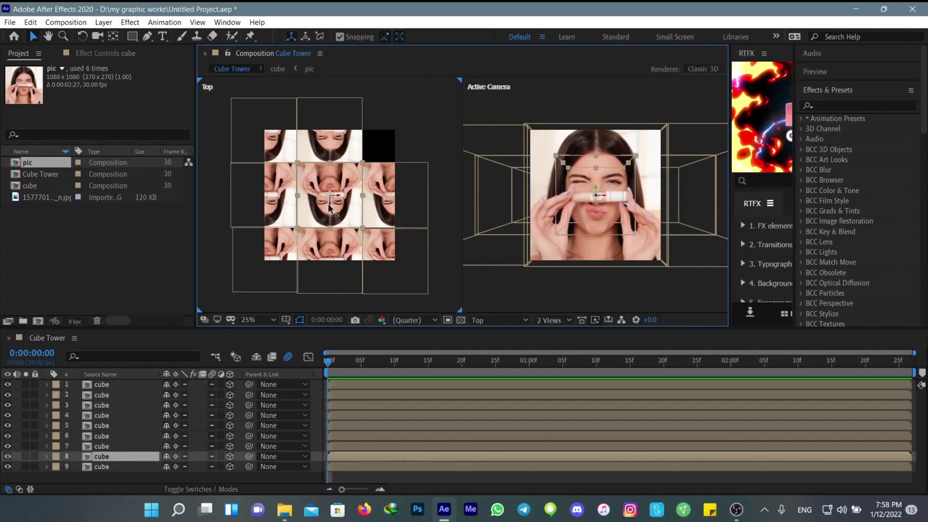
pyautogui.moveTo(330, 193); pyautogui.dragTo(404, 133)
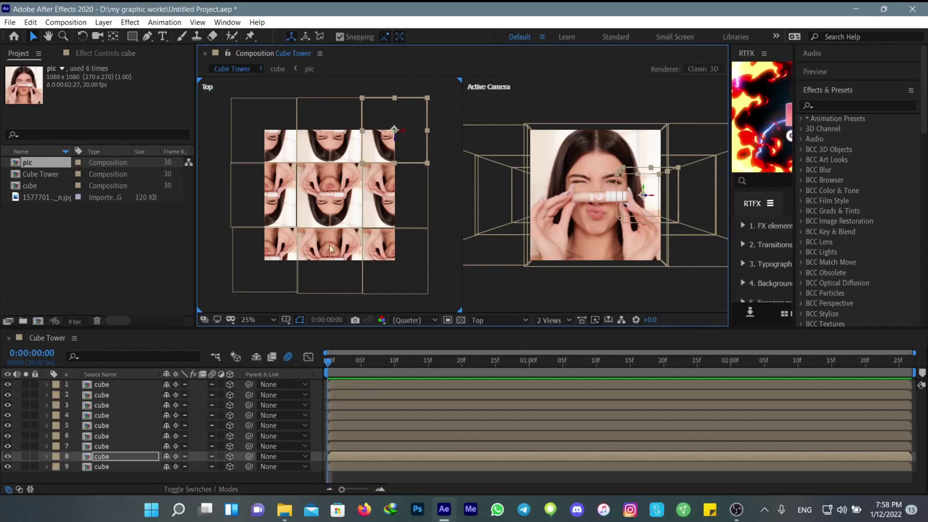
# - Add a null object to Cube Tower and parent all nine cube layers to it
pyautogui.click(140, 475)
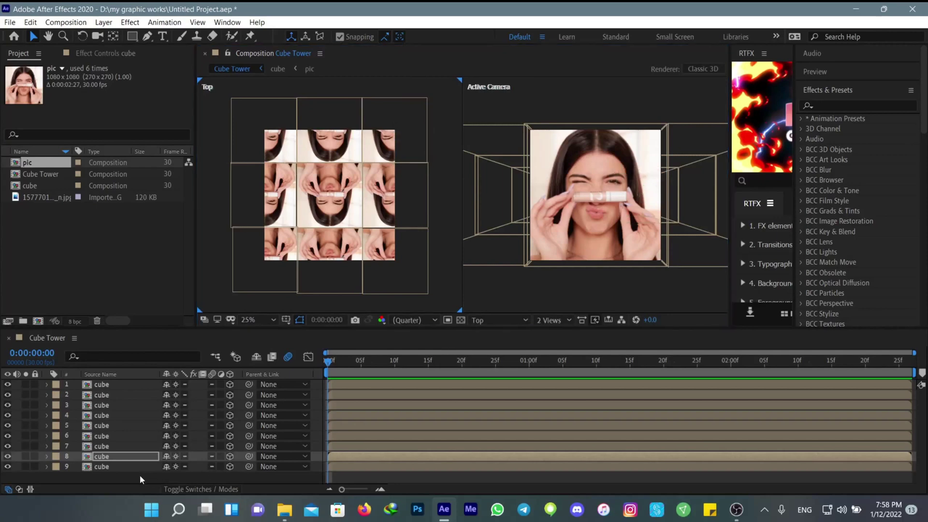
pyautogui.click(103, 22)
pyautogui.moveTo(193, 36)
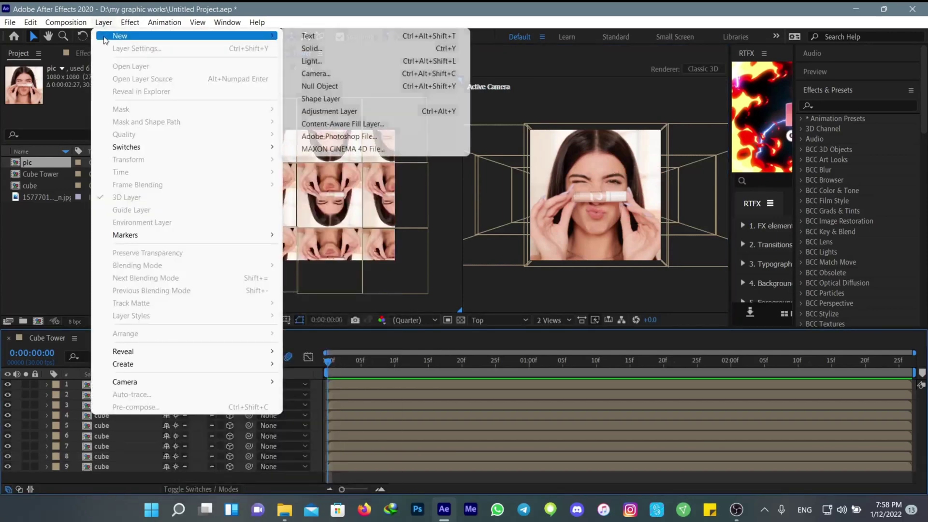
pyautogui.click(335, 88)
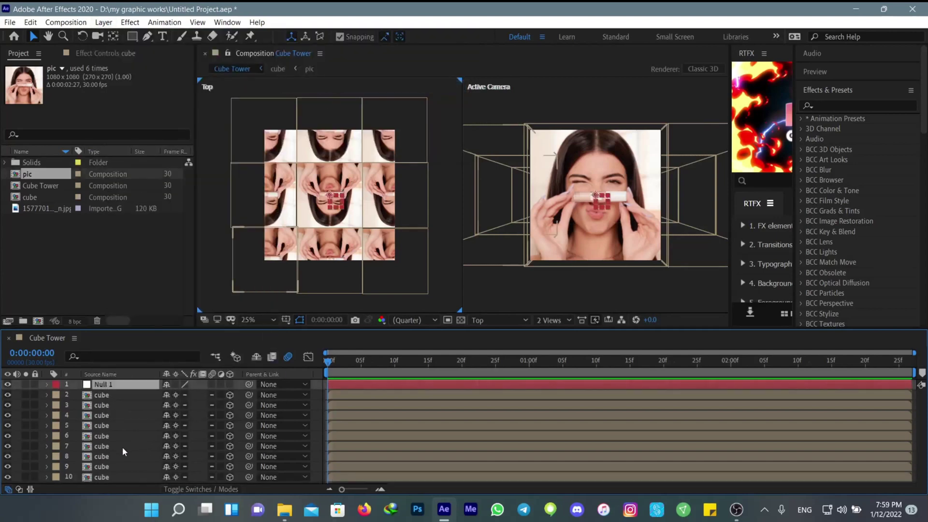
pyautogui.click(111, 478)
pyautogui.keyDown('shift'); pyautogui.click(112, 394); pyautogui.keyUp('shift')
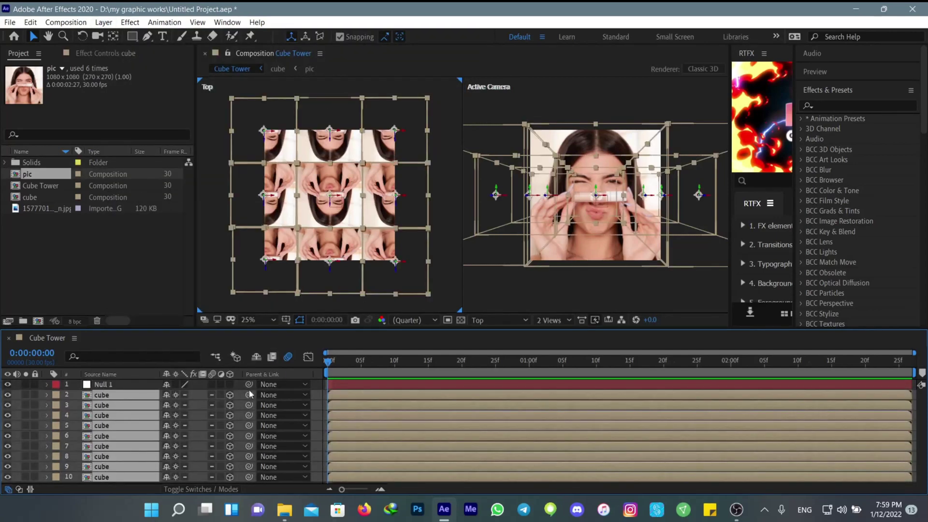
pyautogui.moveTo(248, 395); pyautogui.dragTo(102, 384)
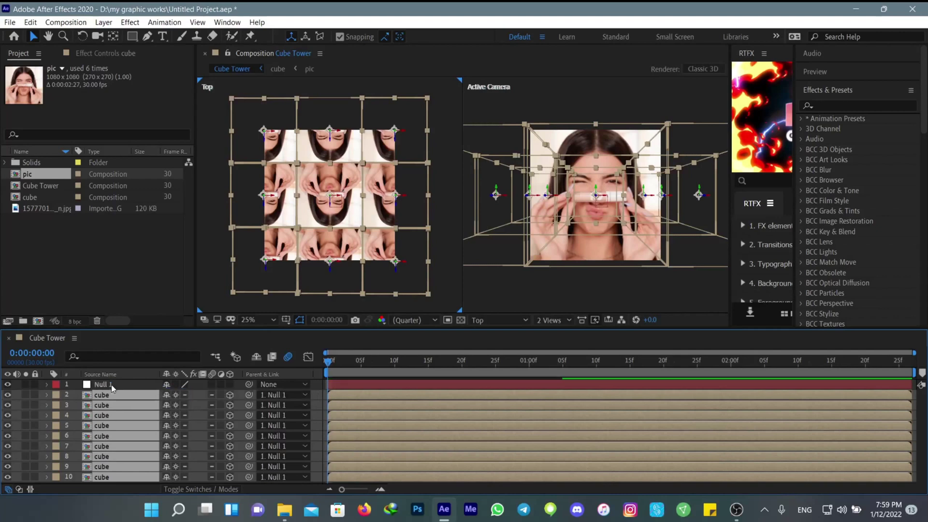
# - Make Null 1 a 3D layer and scale it down uniformly to 63%
pyautogui.click(130, 384)
pyautogui.press('s')
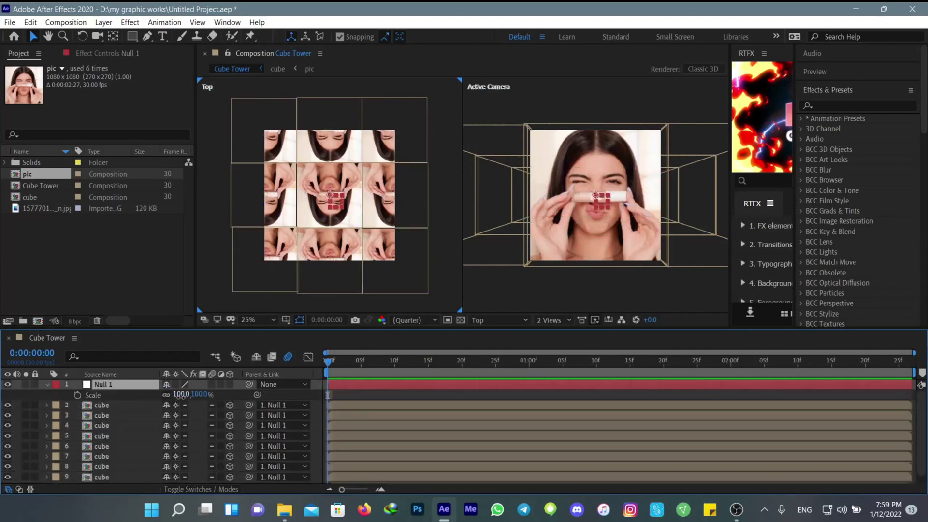
pyautogui.moveTo(181, 394); pyautogui.dragTo(179, 400)
pyautogui.click(230, 384)
pyautogui.moveTo(183, 399); pyautogui.dragTo(167, 404)
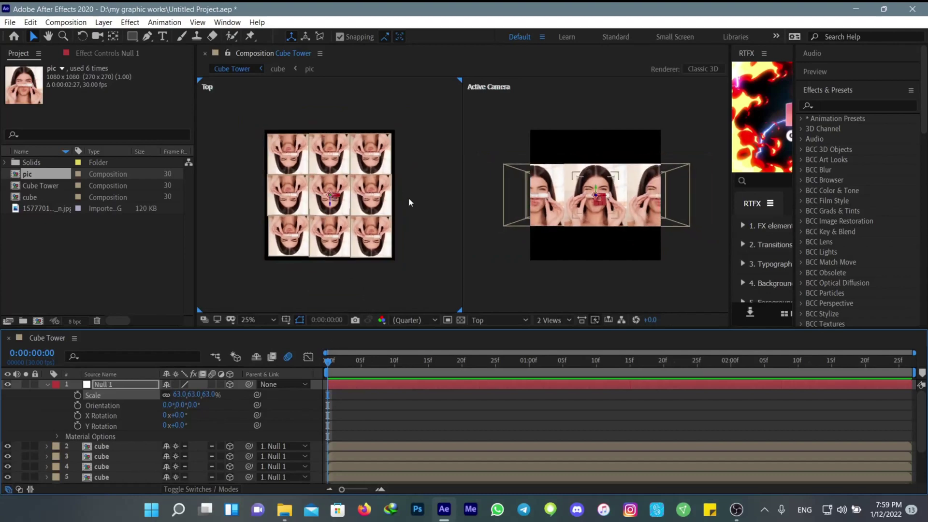
pyautogui.click(46, 385)
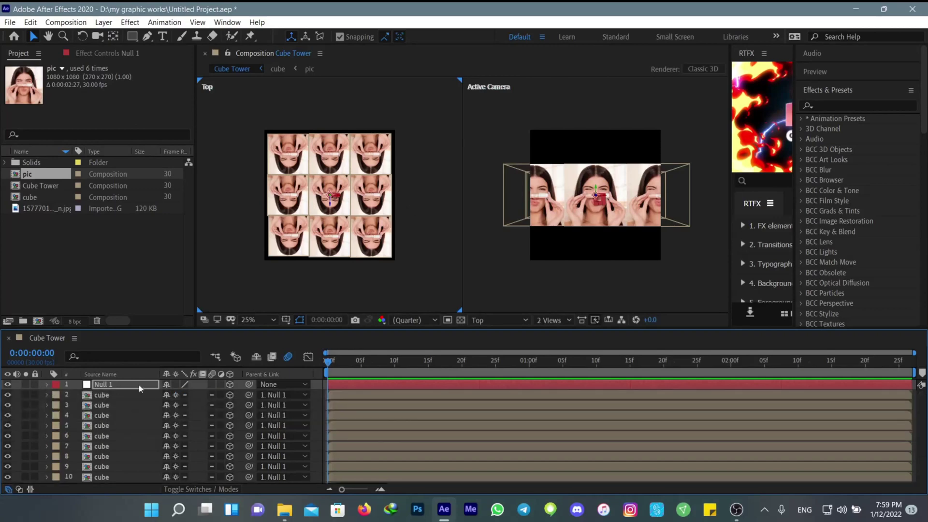
# - In the Front view, raise front-centre cube layer 2 straight up by one cube height, to a Y position of about -536
pyautogui.click(498, 320)
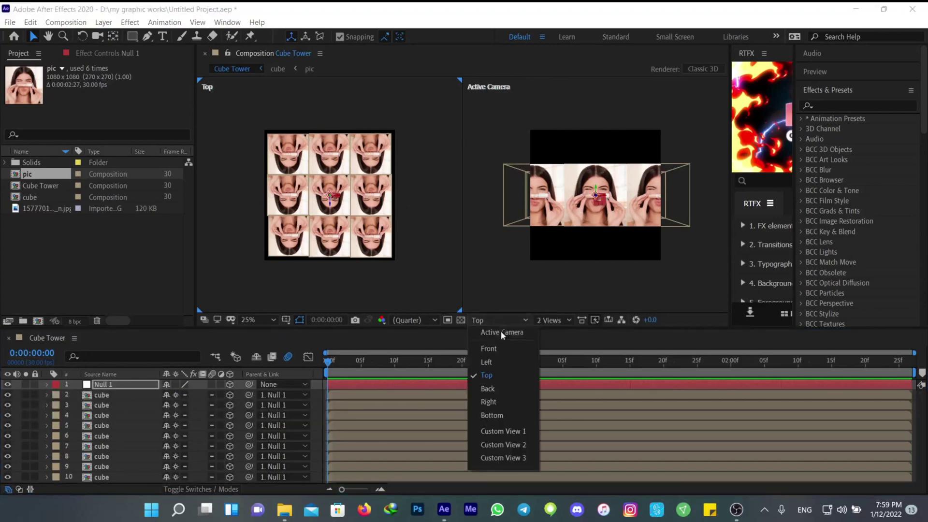
pyautogui.click(492, 349)
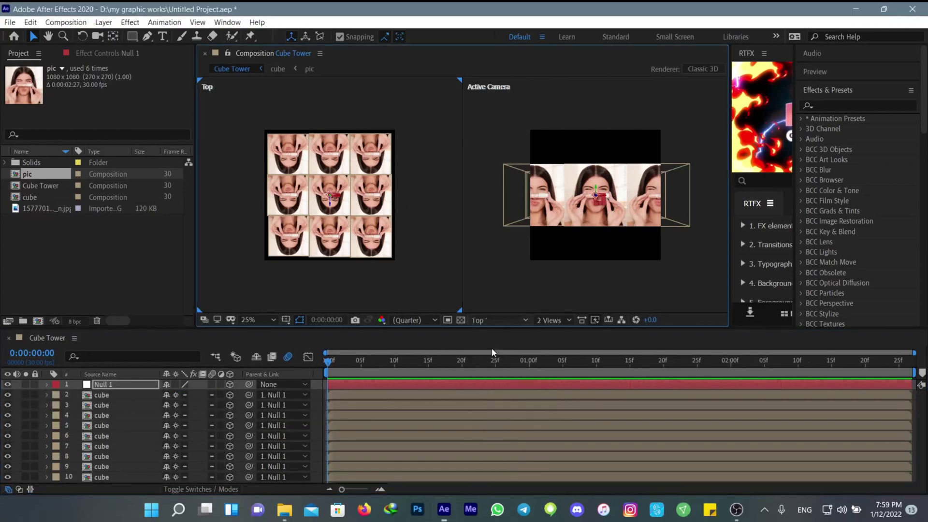
pyautogui.click(325, 193)
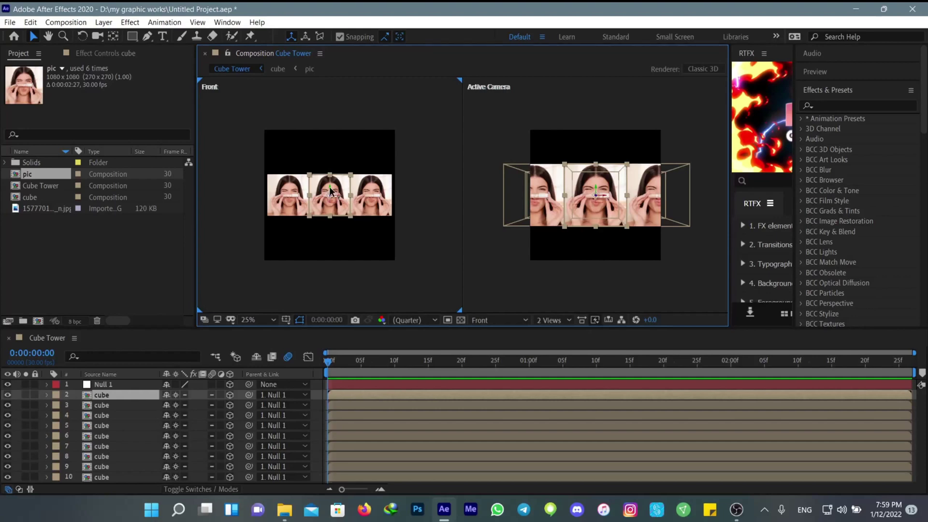
pyautogui.moveTo(330, 190); pyautogui.dragTo(318, 127)
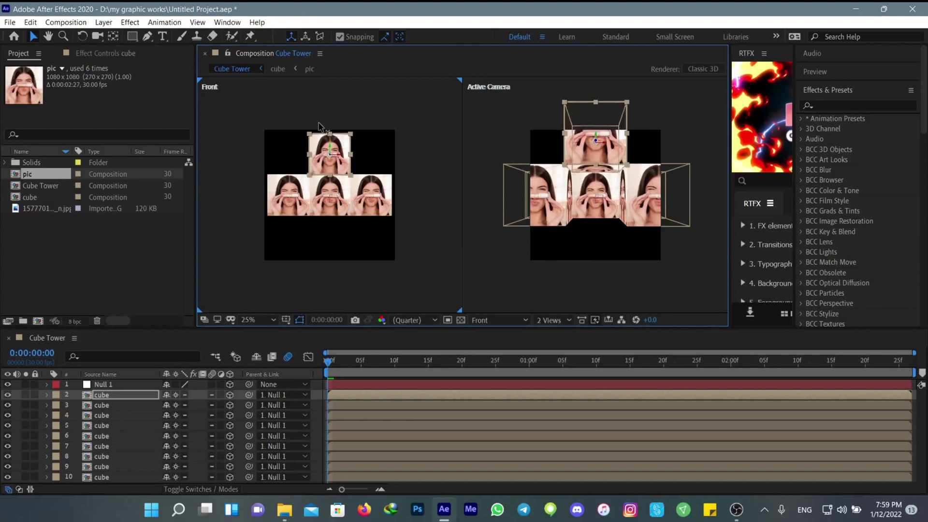
# - In the Top view, set the Y position of right-centre cube layer 5 and front-centre cube layer 2 to -540
pyautogui.click(502, 319)
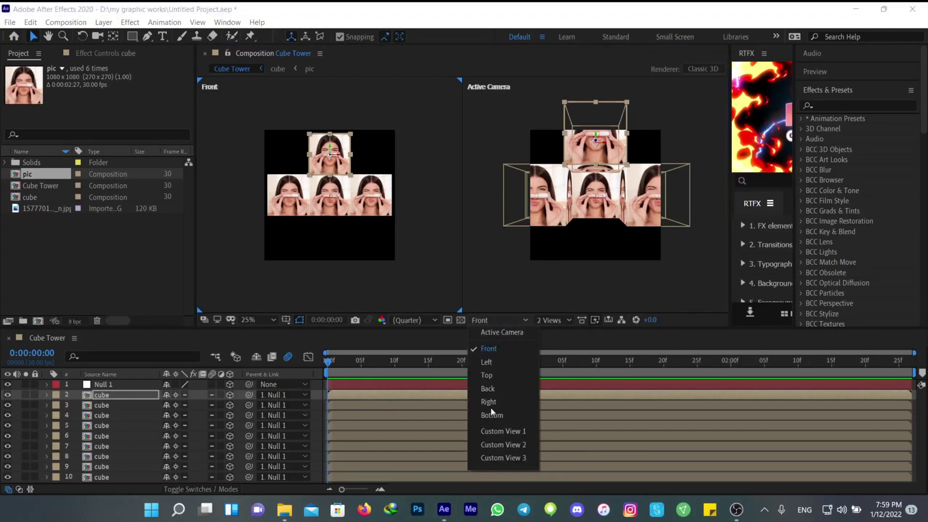
pyautogui.click(491, 381)
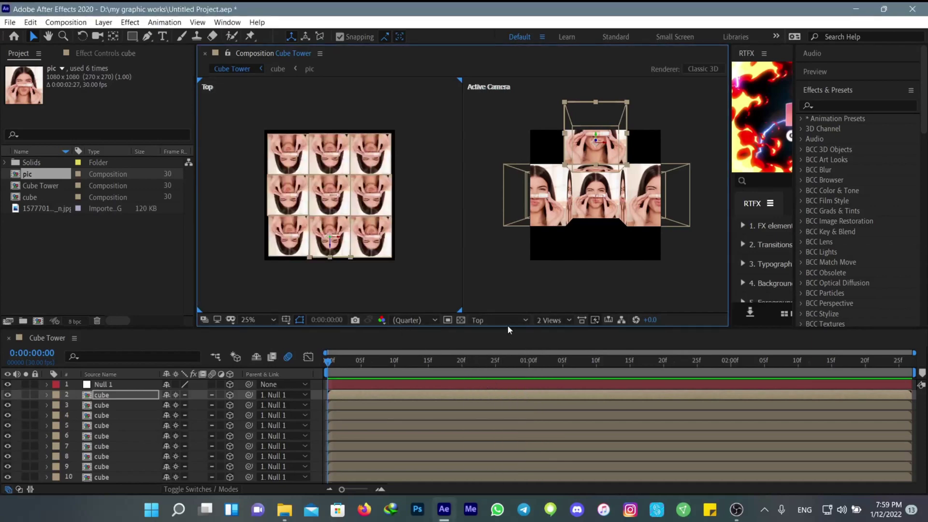
pyautogui.click(369, 203)
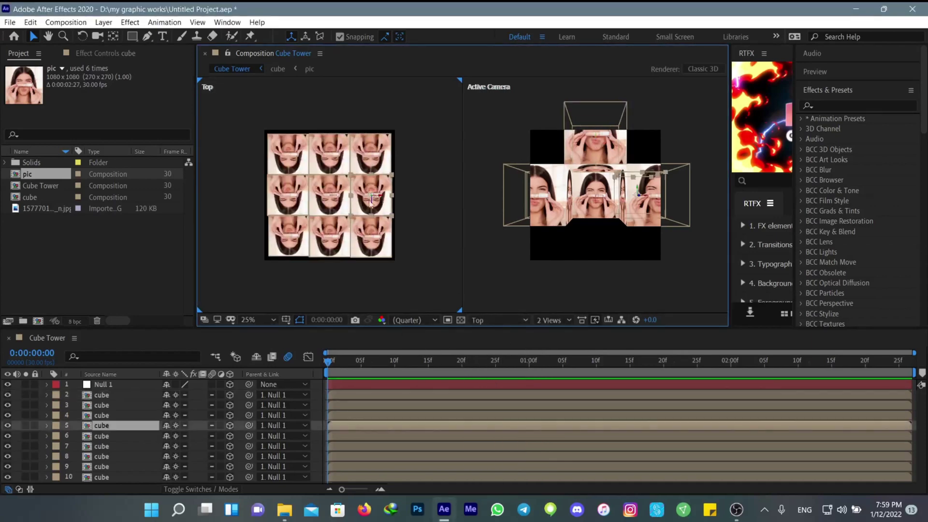
pyautogui.click(323, 252)
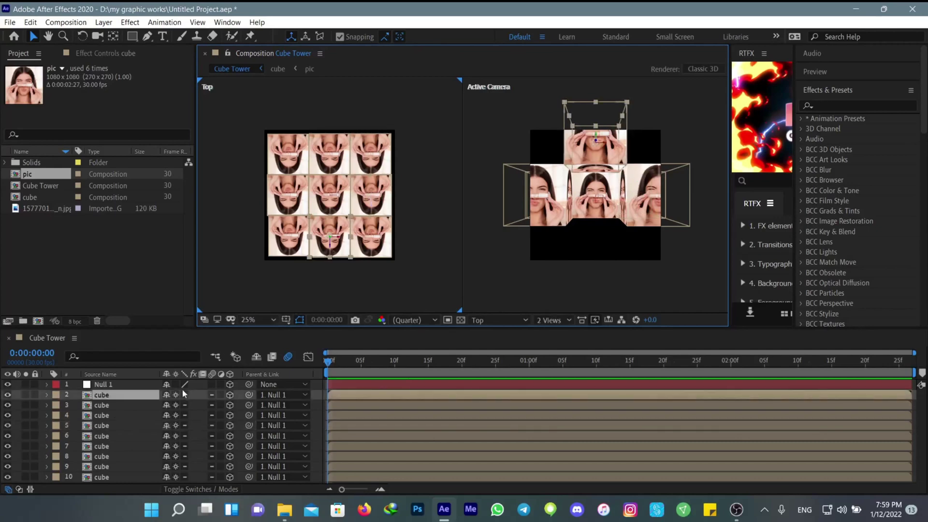
pyautogui.press('p')
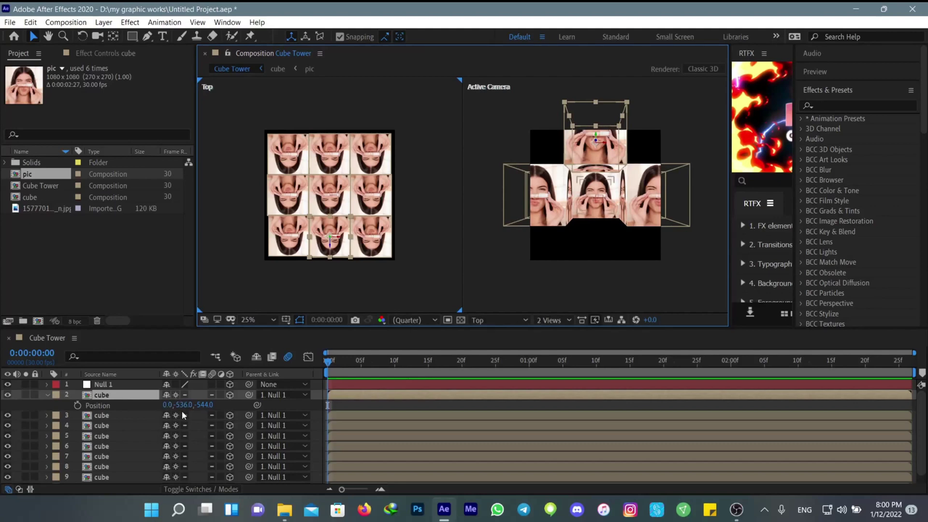
pyautogui.click(116, 435)
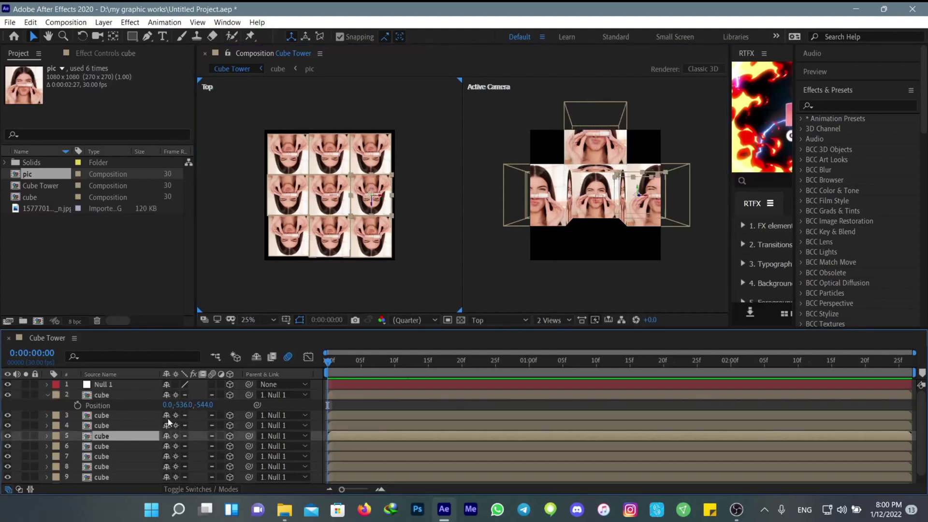
pyautogui.press('p')
pyautogui.click(184, 446)
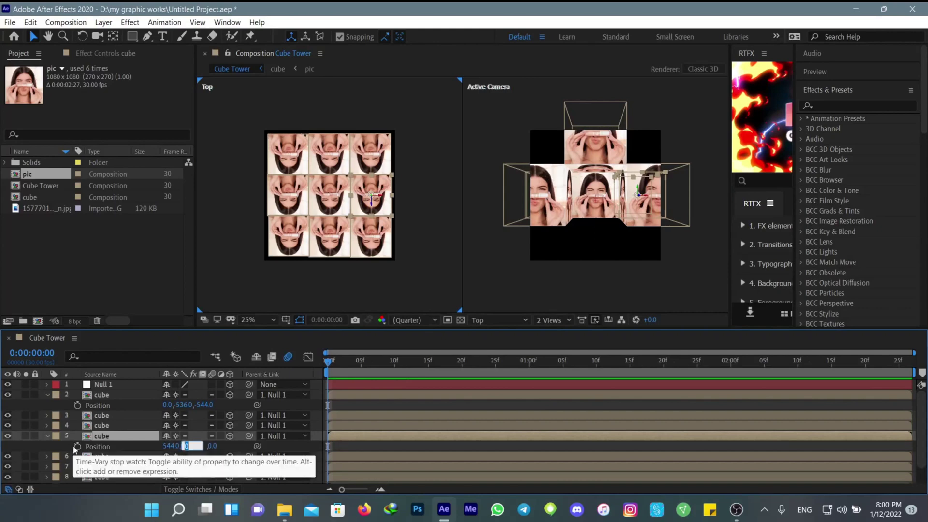
pyautogui.press('Return')
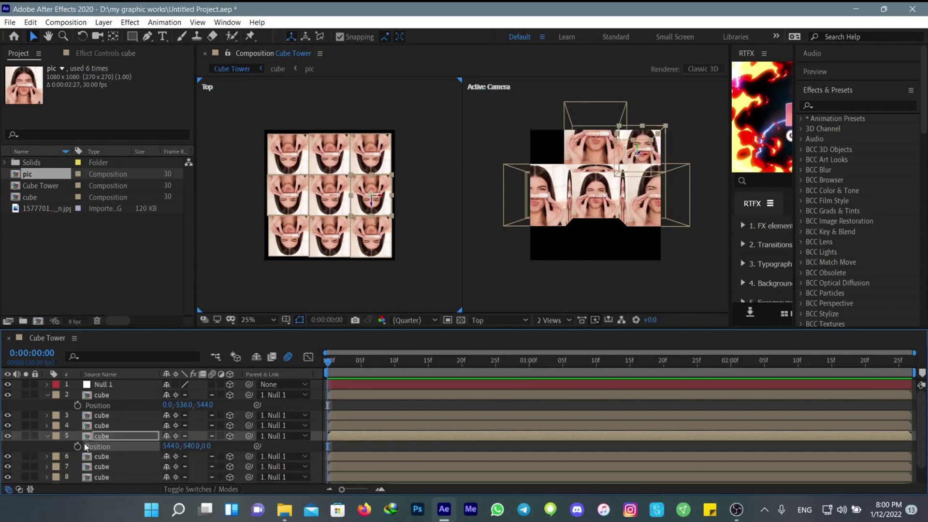
pyautogui.click(185, 405)
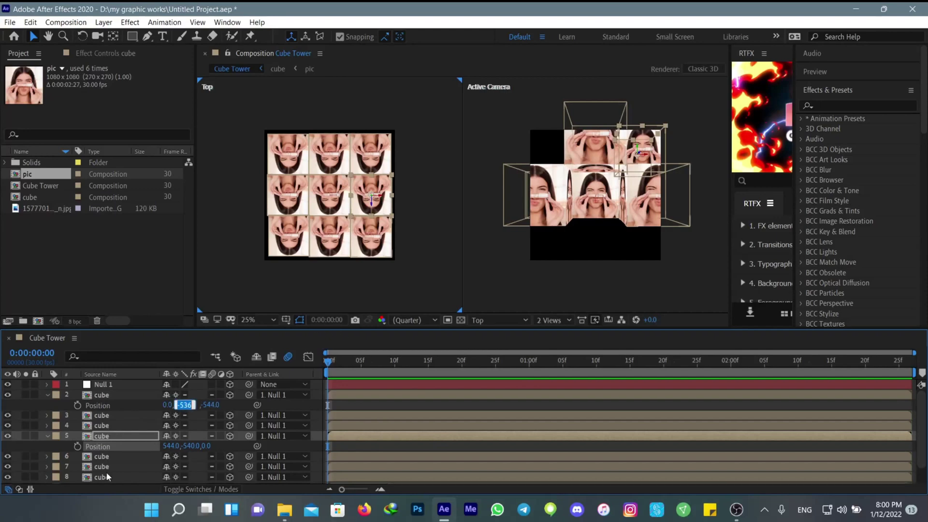
pyautogui.press('Return')
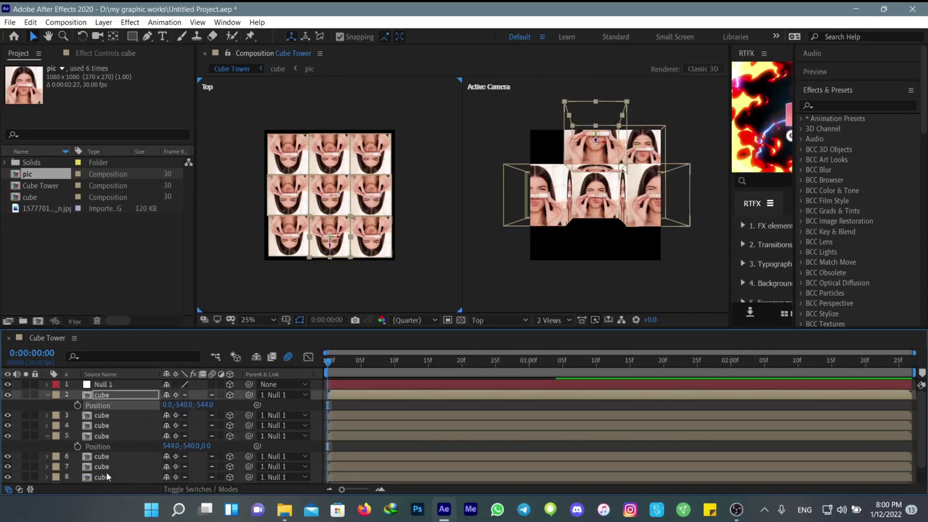
# - Set the Y position of left-centre cube layer 4 to -540
pyautogui.click(269, 186)
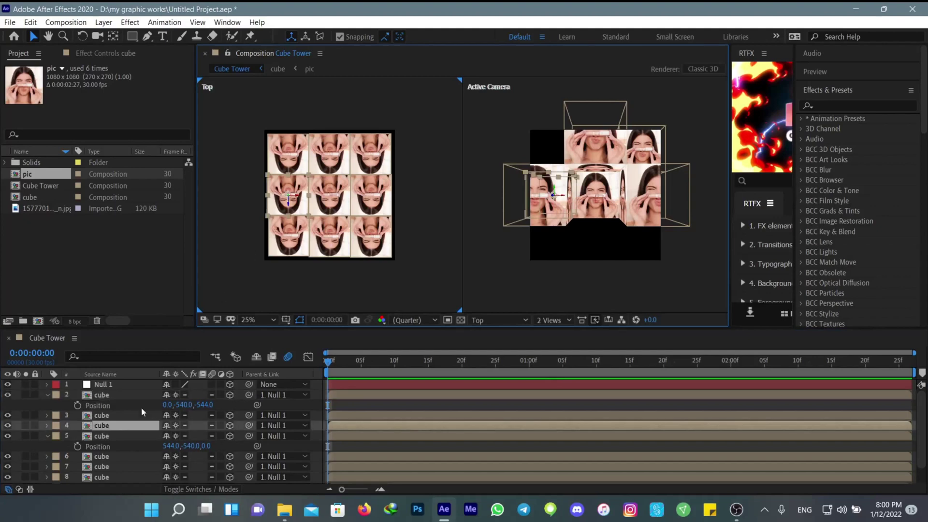
pyautogui.press('p')
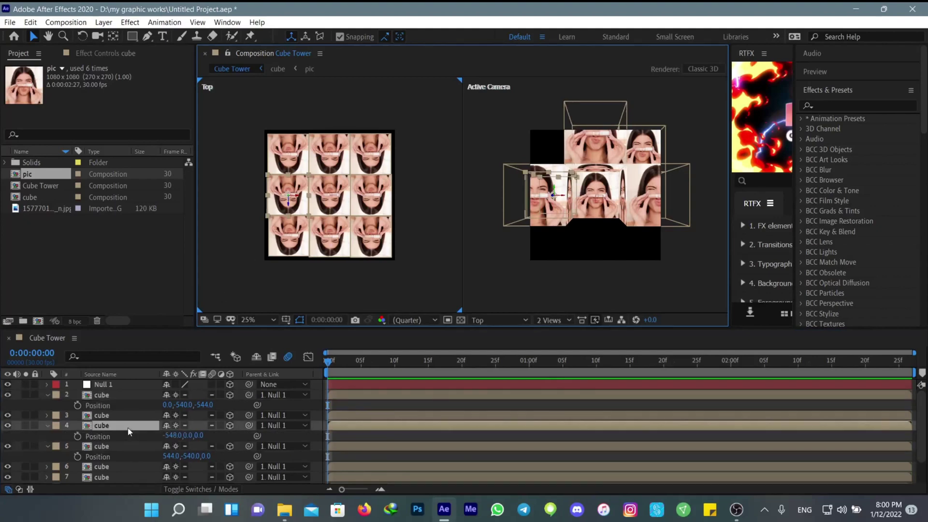
pyautogui.click(188, 436)
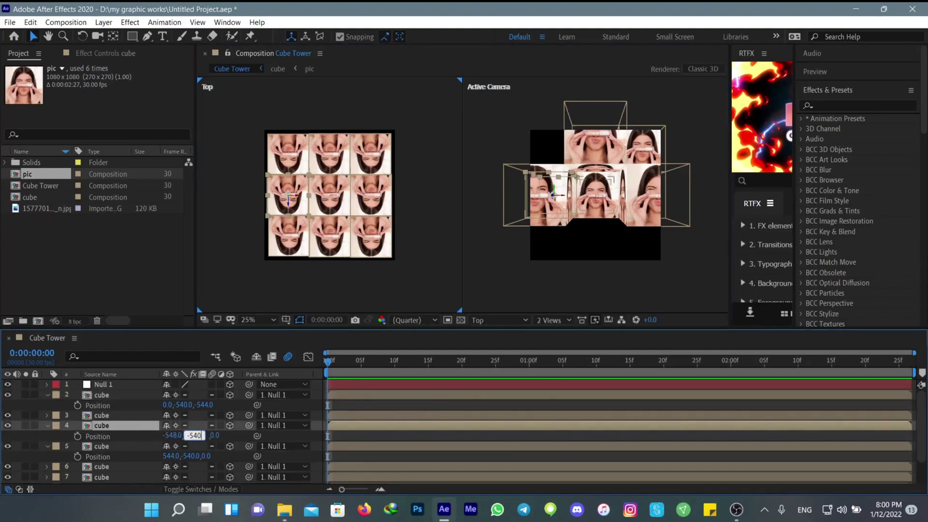
pyautogui.write('-540')
pyautogui.press('Return')
# - Set the Y position of rear-centre cube layer 3 to -540
pyautogui.click(319, 156)
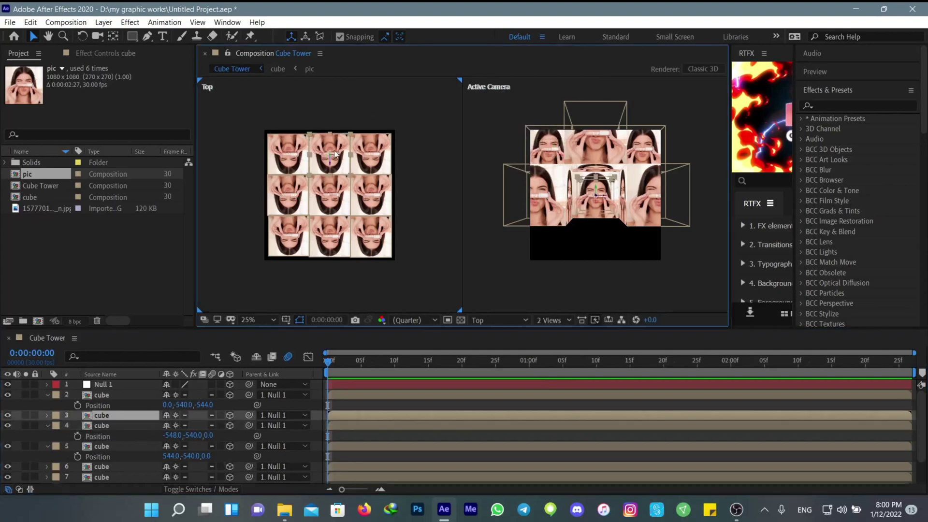
pyautogui.press('p')
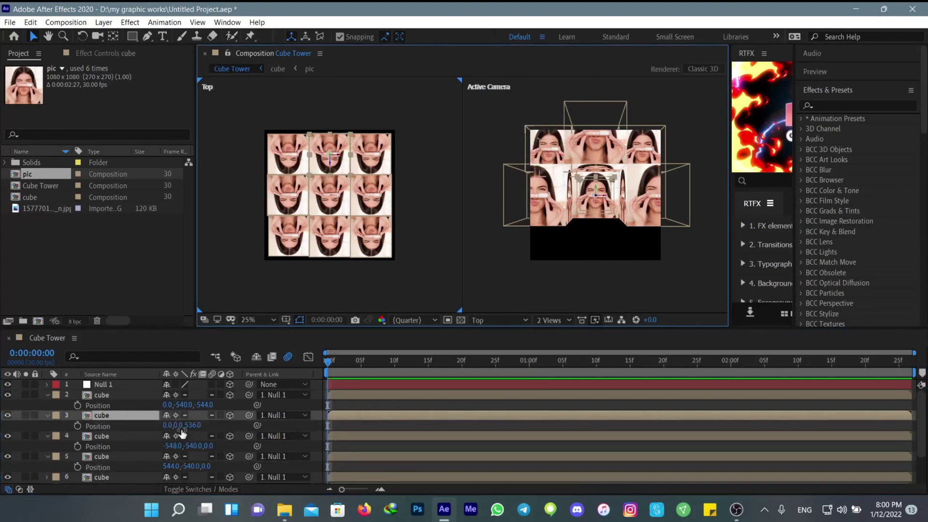
pyautogui.click(178, 425)
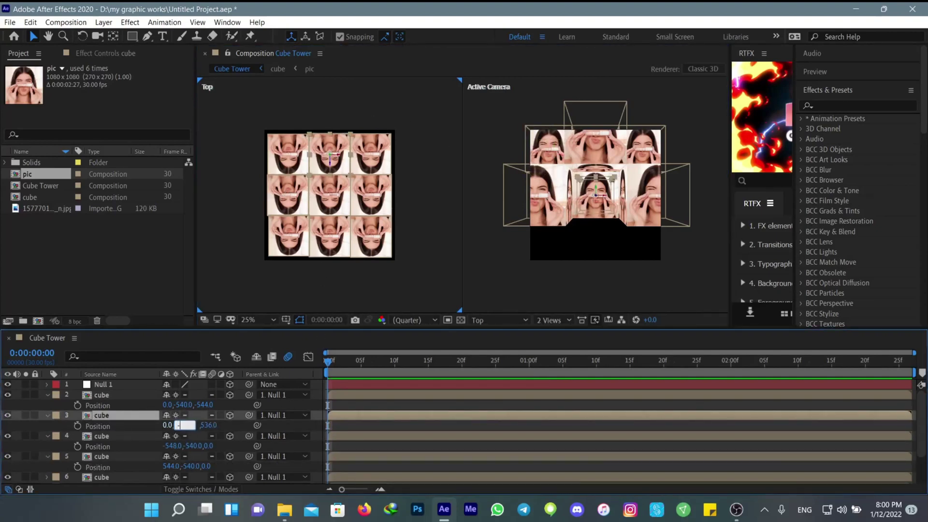
pyautogui.write('-540')
pyautogui.press('Return')
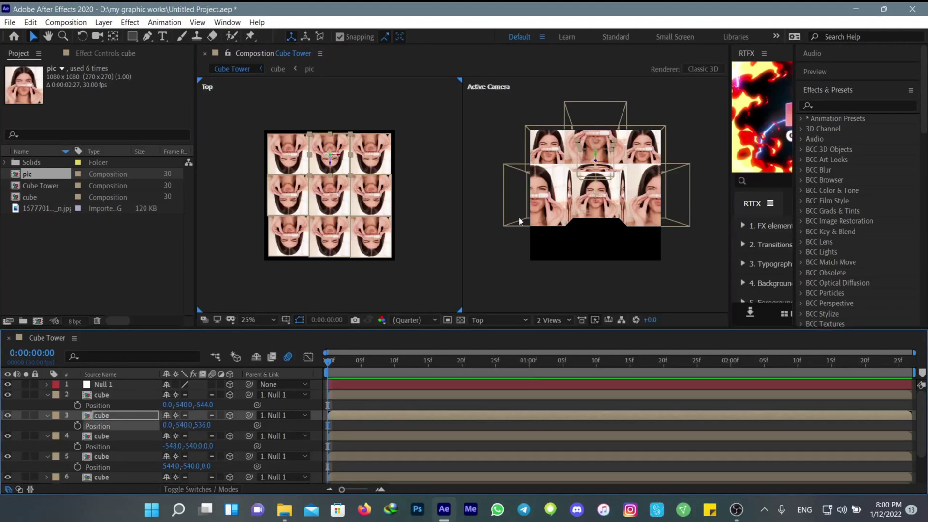
# - Collapse the expanded Position properties of cube layers 2 to 5
pyautogui.click(329, 207)
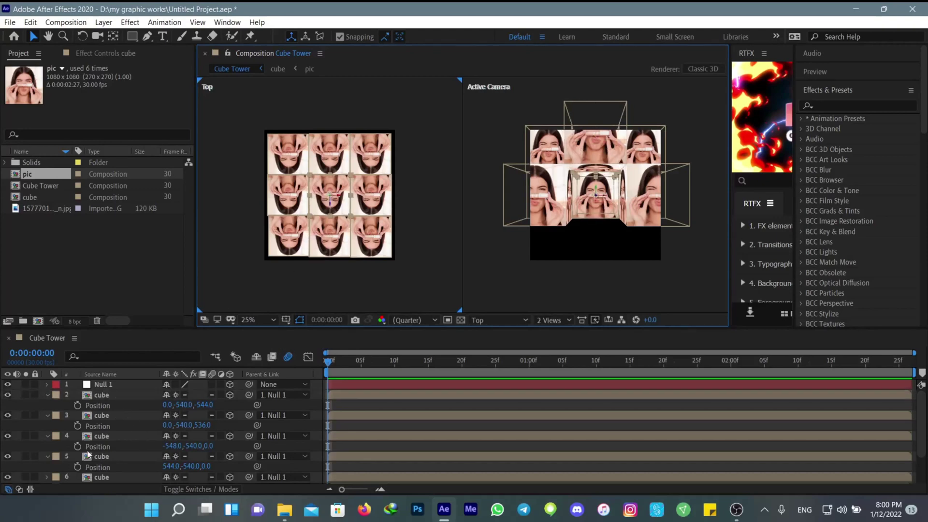
pyautogui.click(47, 394)
pyautogui.click(47, 405)
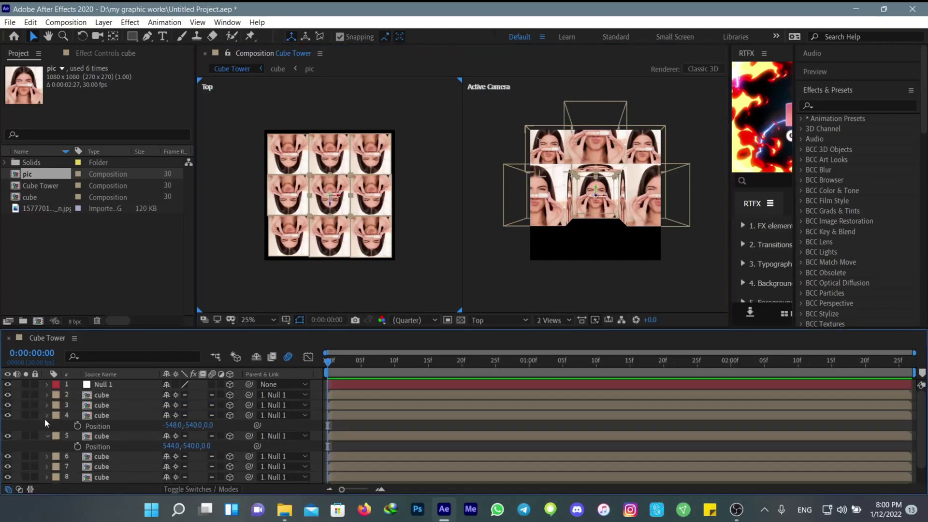
pyautogui.click(46, 416)
pyautogui.click(47, 426)
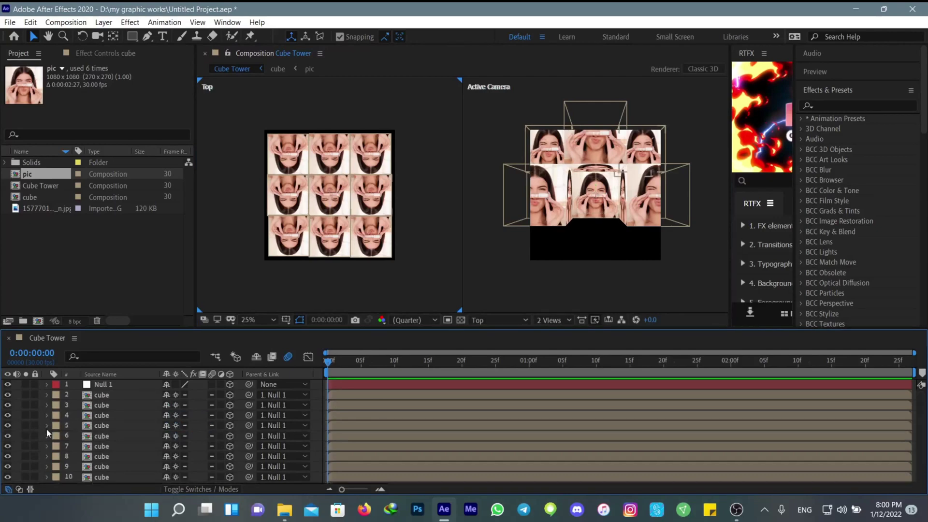
# - Set the Y position of the centre cube, layer 10, to -1080 and collapse its properties
pyautogui.click(337, 195)
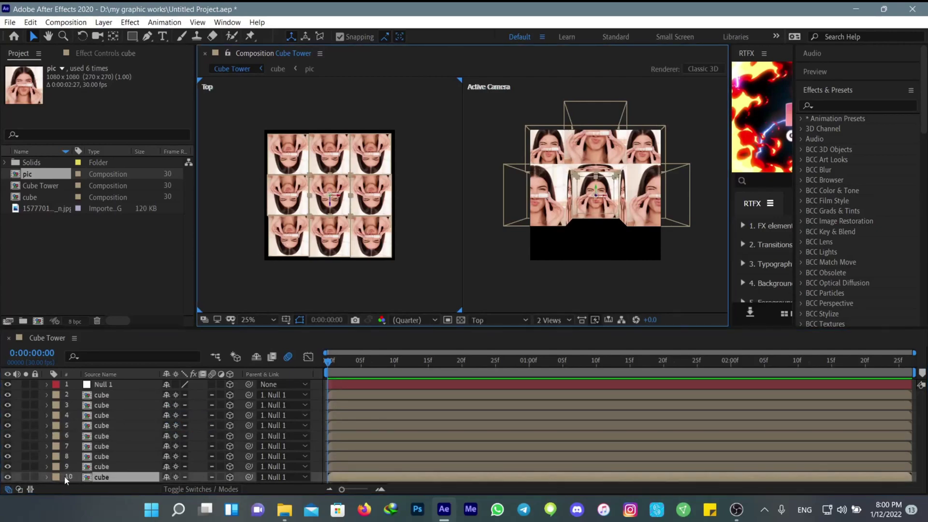
pyautogui.press('p')
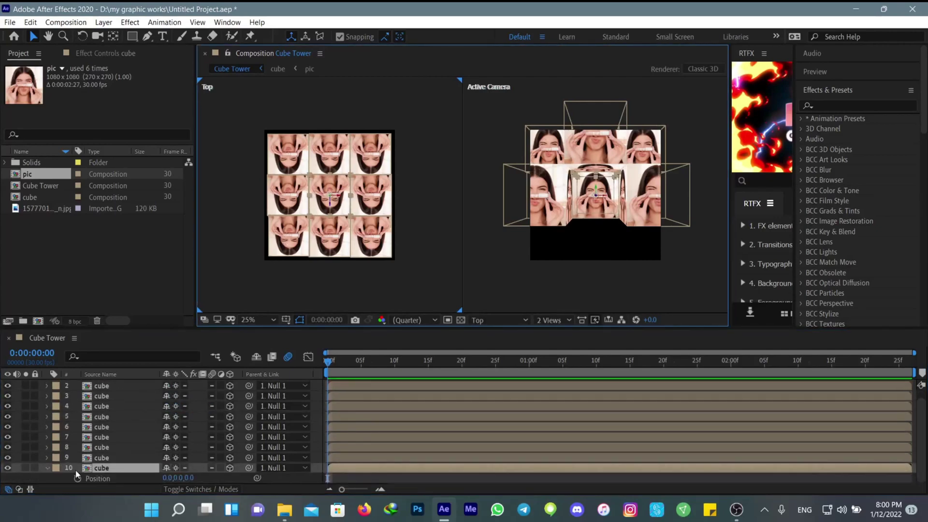
pyautogui.click(179, 478)
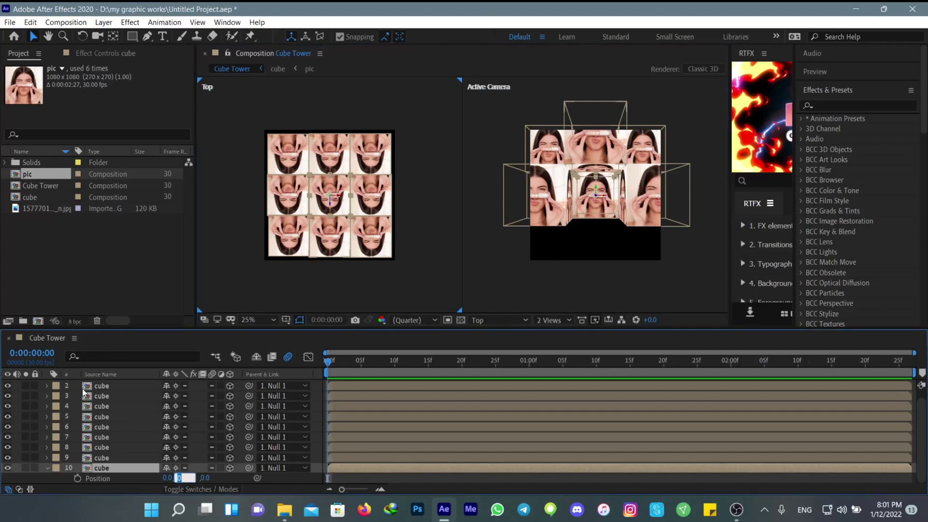
pyautogui.write('-1080')
pyautogui.press('Return')
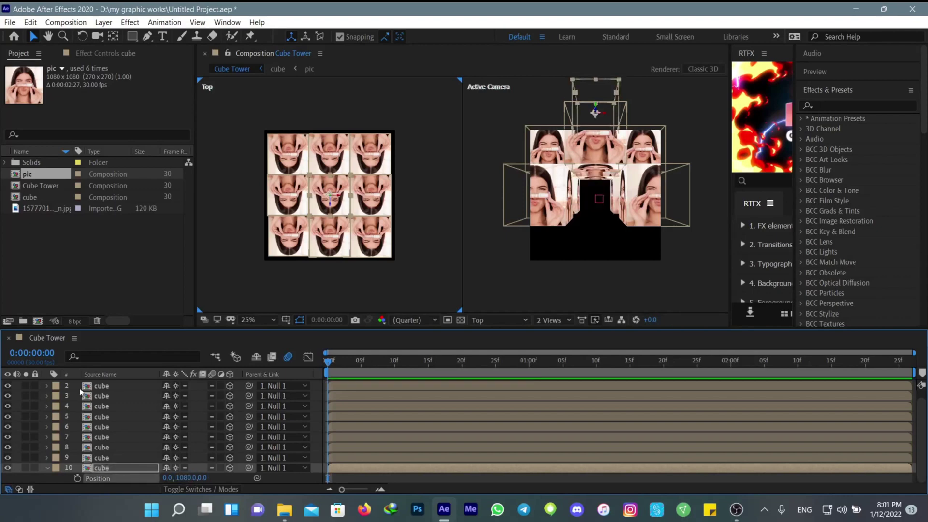
pyautogui.click(47, 475)
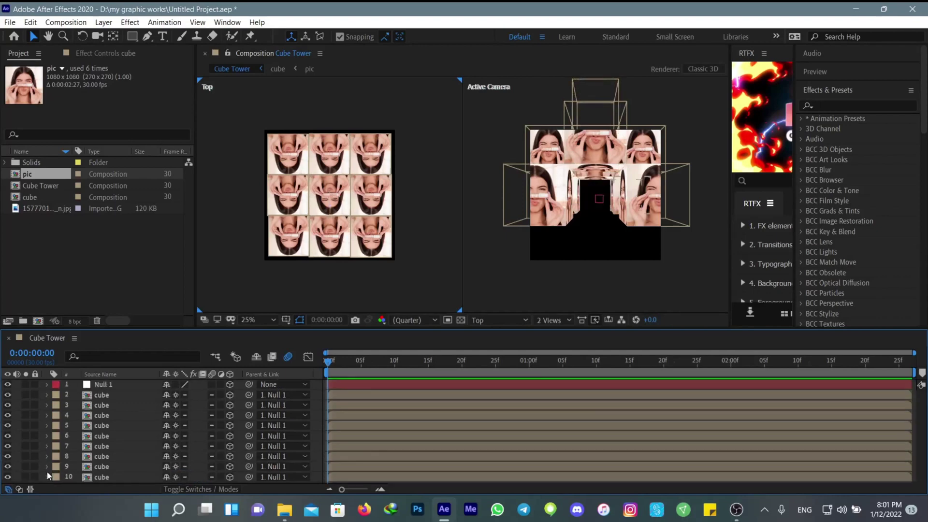
pyautogui.click(46, 468)
# - Switch the composition to a single view, then lower the tower by setting Null 1's Y position to 809
pyautogui.click(551, 320)
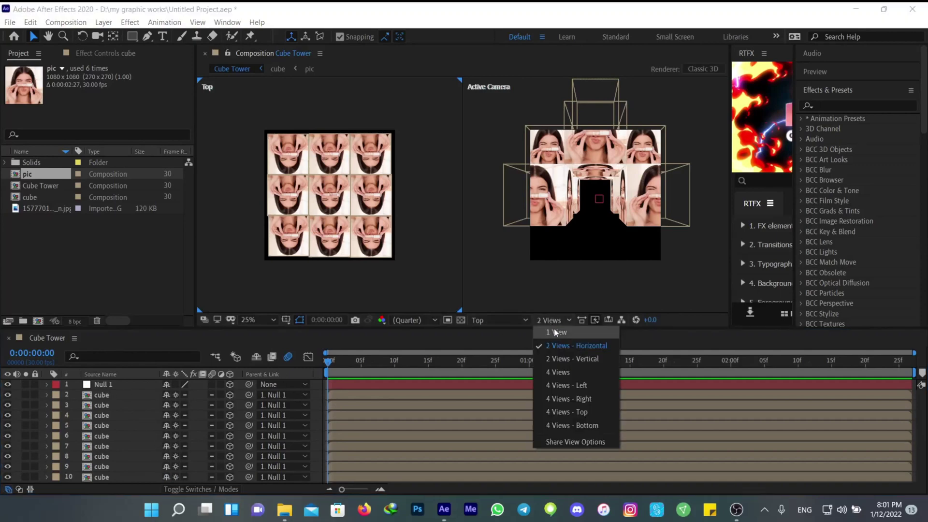
pyautogui.click(553, 331)
pyautogui.click(102, 384)
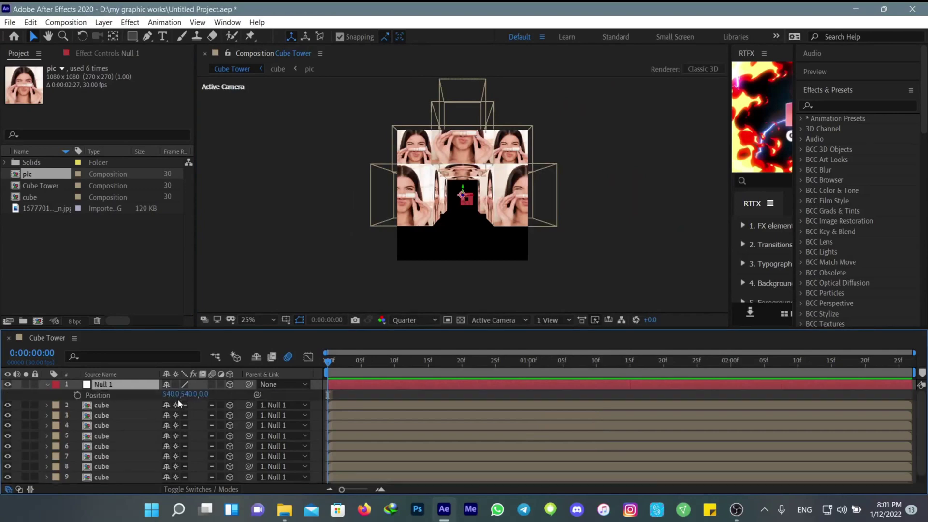
pyautogui.click(46, 384)
pyautogui.click(57, 395)
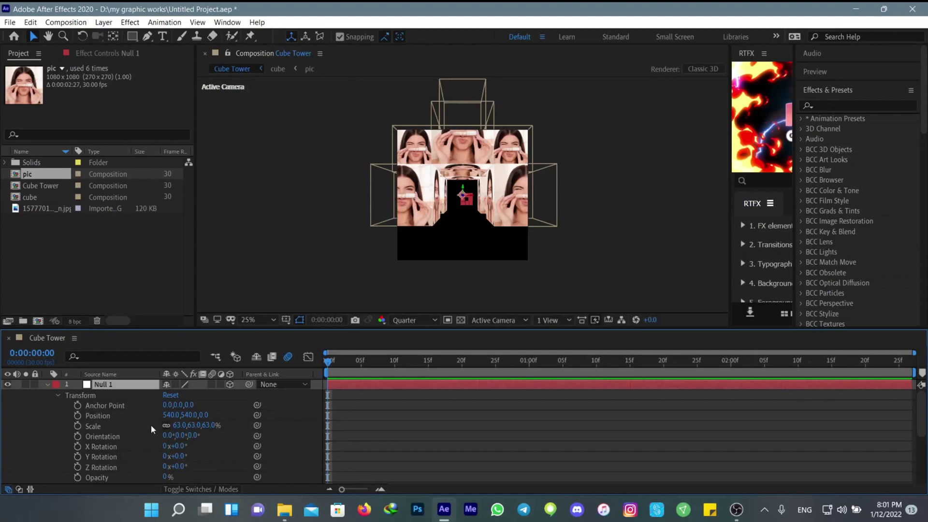
pyautogui.moveTo(191, 415); pyautogui.dragTo(351, 394)
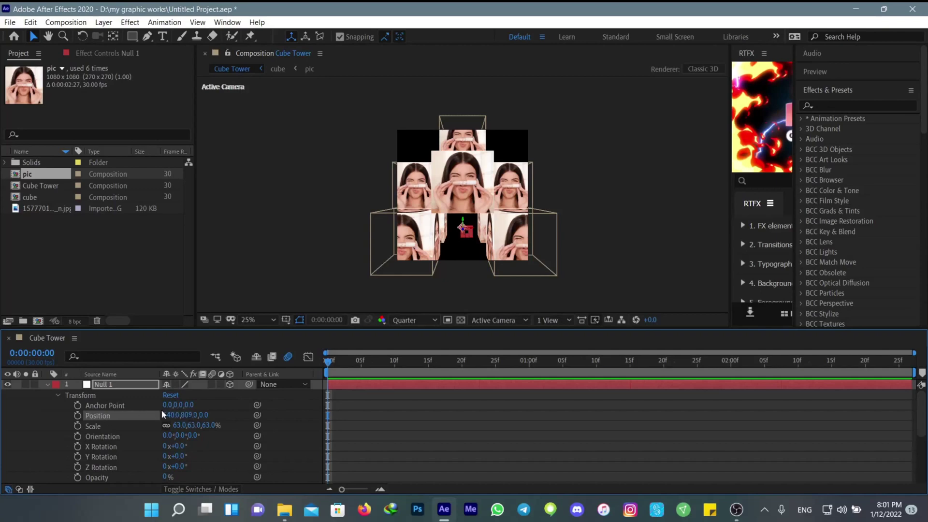
# - Set the Z value of Null 1's anchor point to 540
pyautogui.click(188, 406)
pyautogui.write('540')
pyautogui.press('Return')
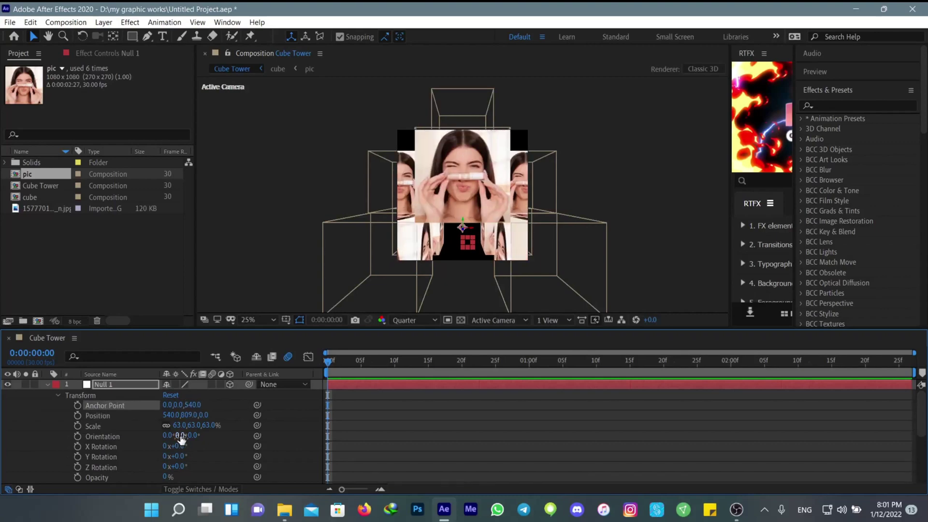
# - Set Null 1's Y rotation to 352° and scale it uniformly to 45%
pyautogui.moveTo(180, 445); pyautogui.dragTo(379, 433)
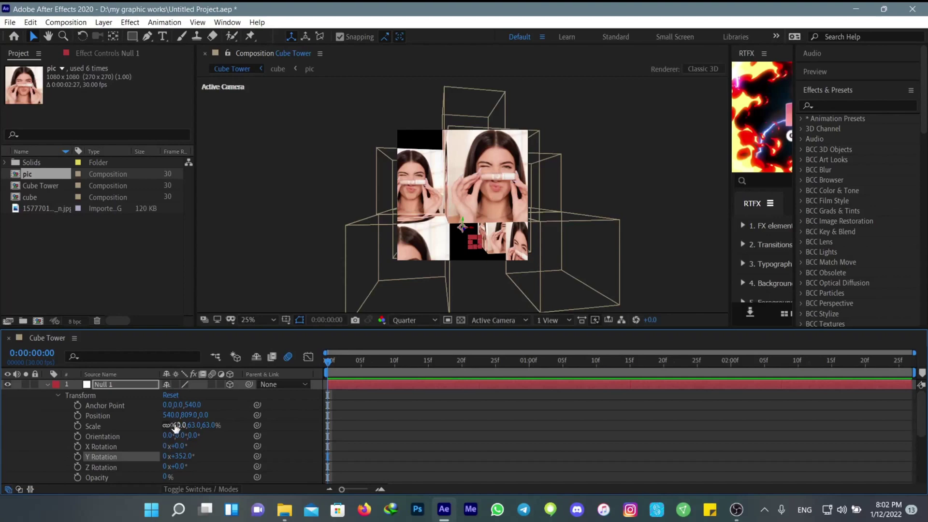
pyautogui.moveTo(177, 426)
pyautogui.mouseDown()
pyautogui.moveTo(165, 431)
pyautogui.moveTo(178, 426)
pyautogui.mouseUp()
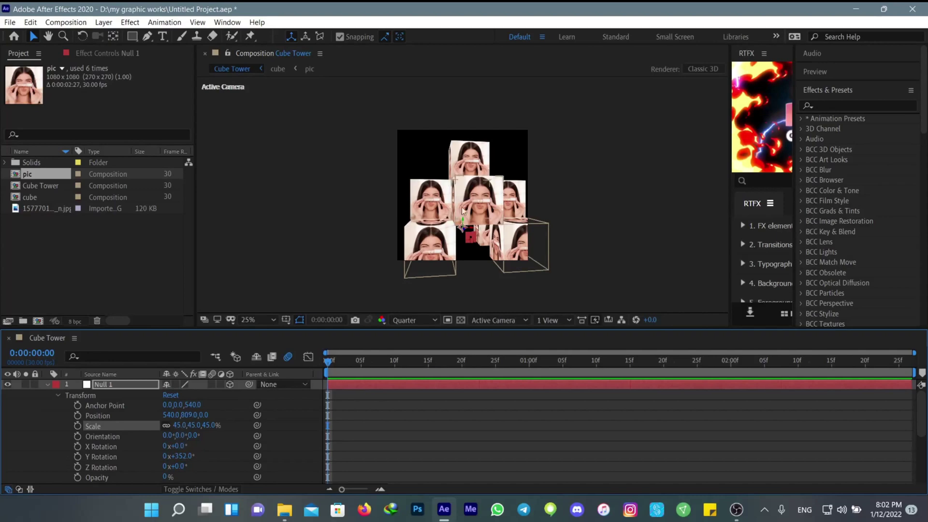
# - Select individual cubes in the Active Camera view to examine the gaps beneath the raised ones
pyautogui.click(429, 199)
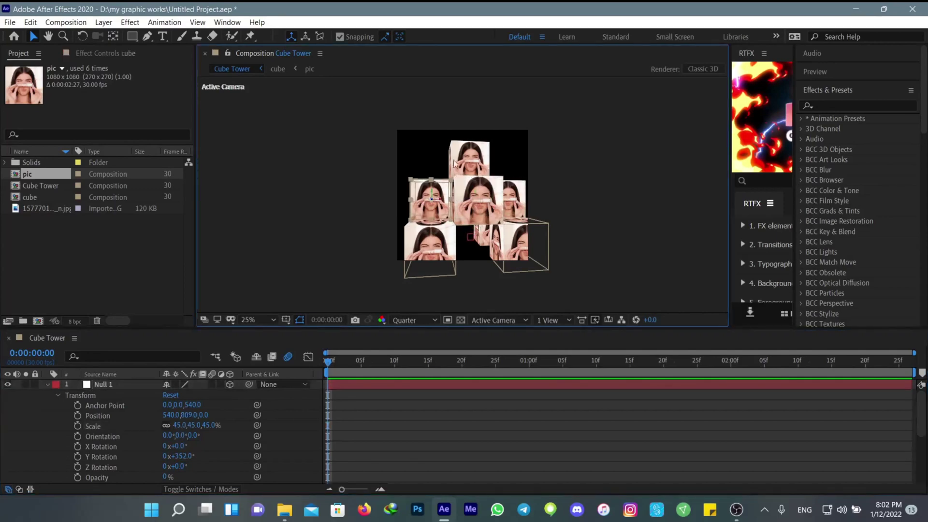
pyautogui.click(434, 242)
pyautogui.click(474, 220)
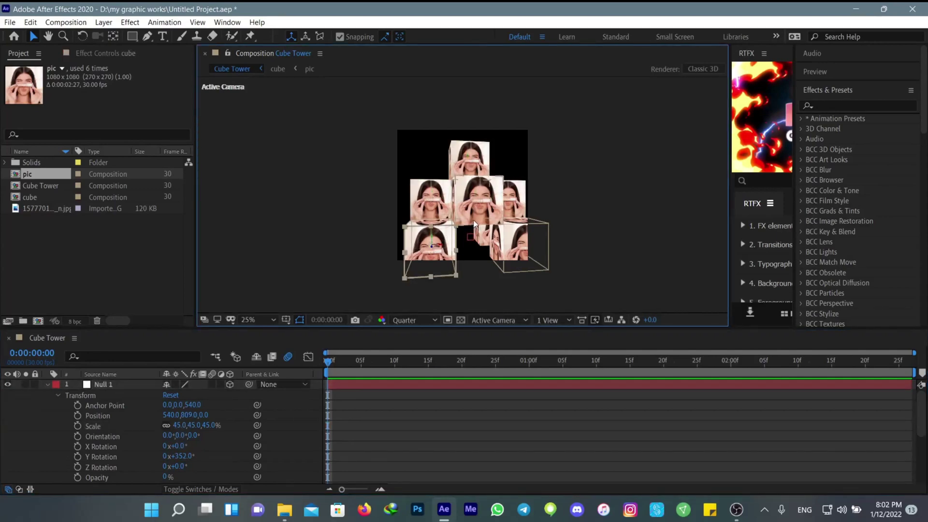